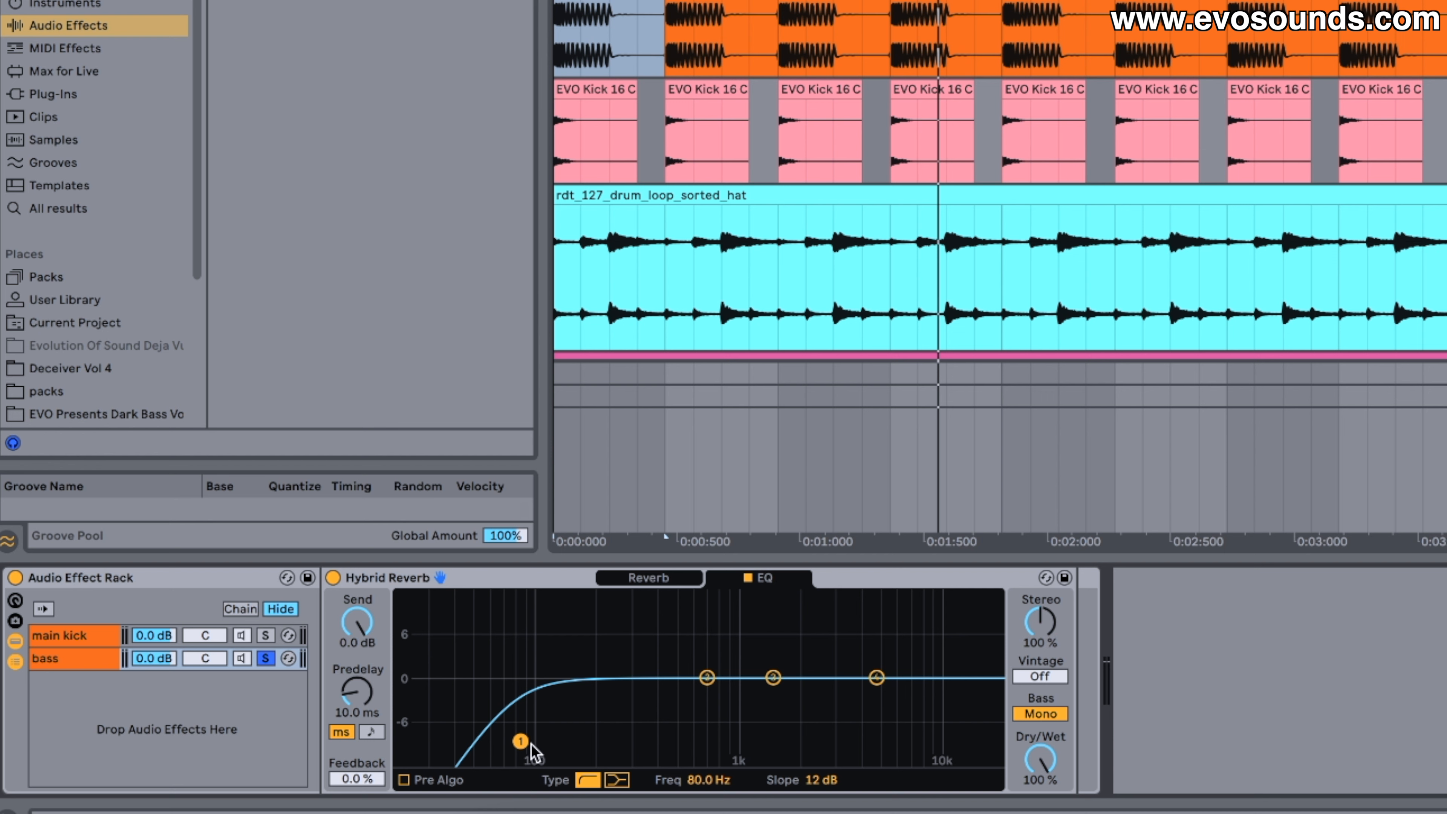
Lower the Hybrid Reverb EQ's low-cut frequency and set the reverb's Blend to 100/0 while auditioning the bass chain.
left_click_drag(520, 741, 420, 740)
left_click(642, 578)
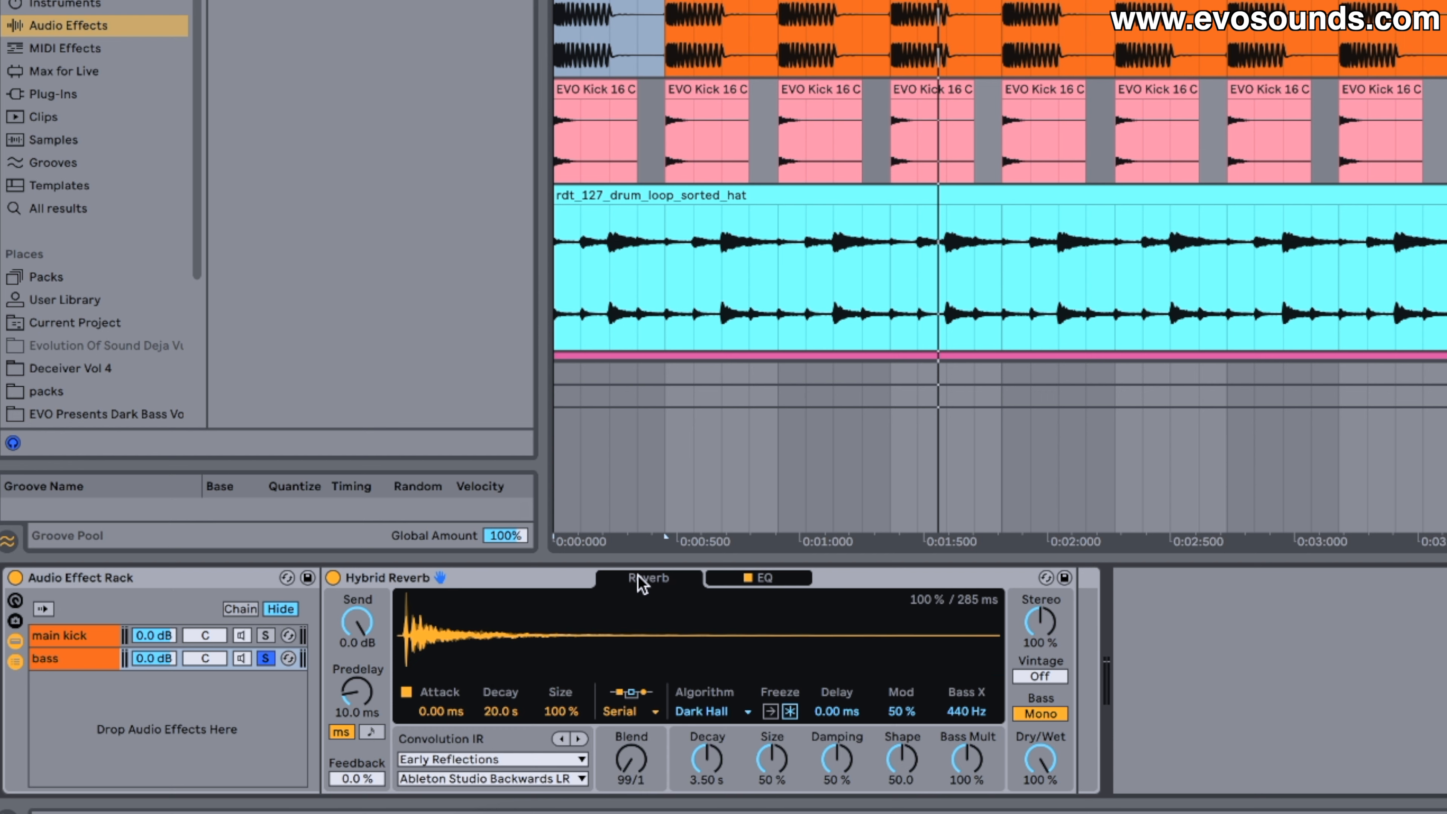
key("space")
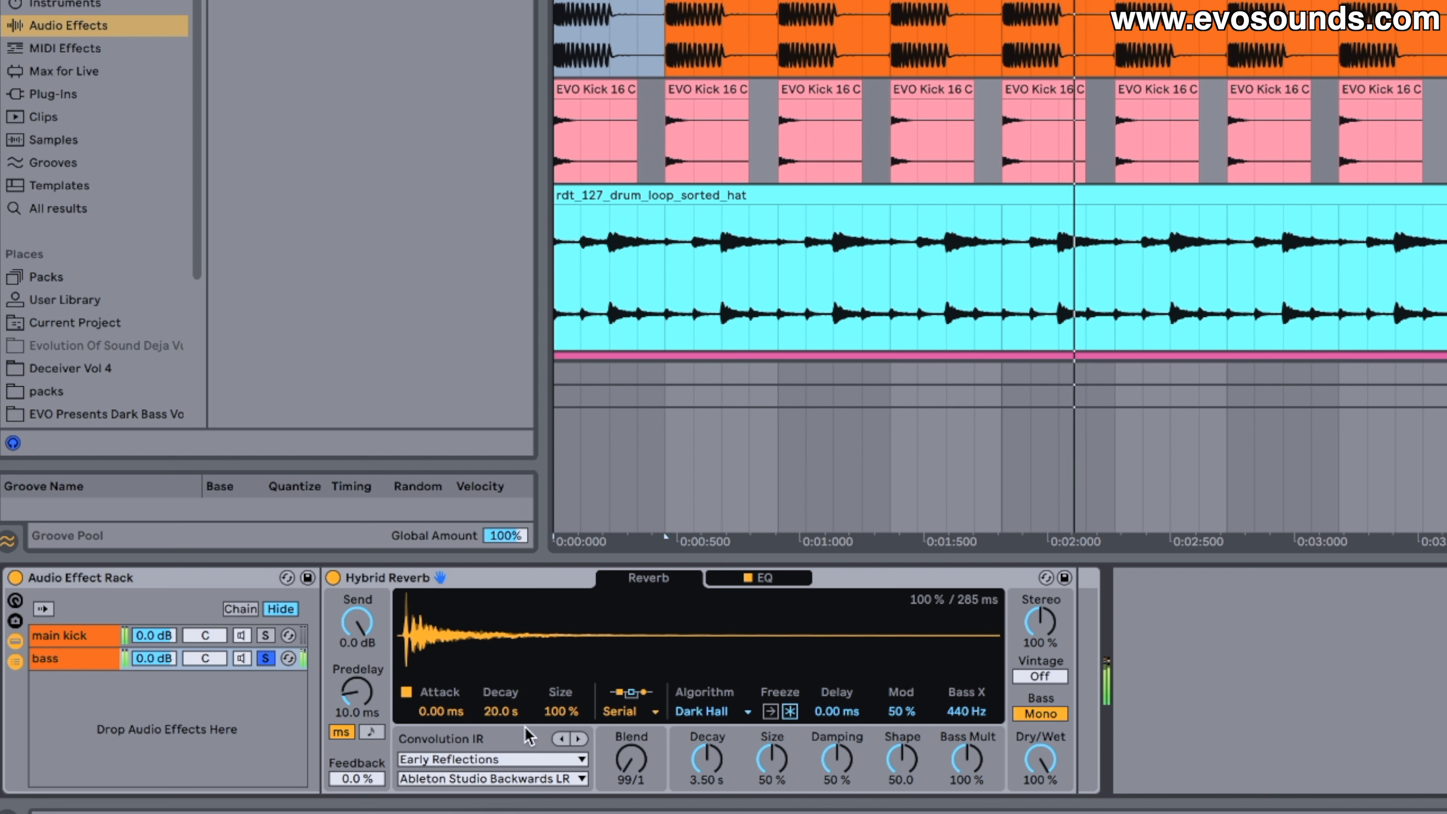
left_click_drag(631, 760, 631, 751)
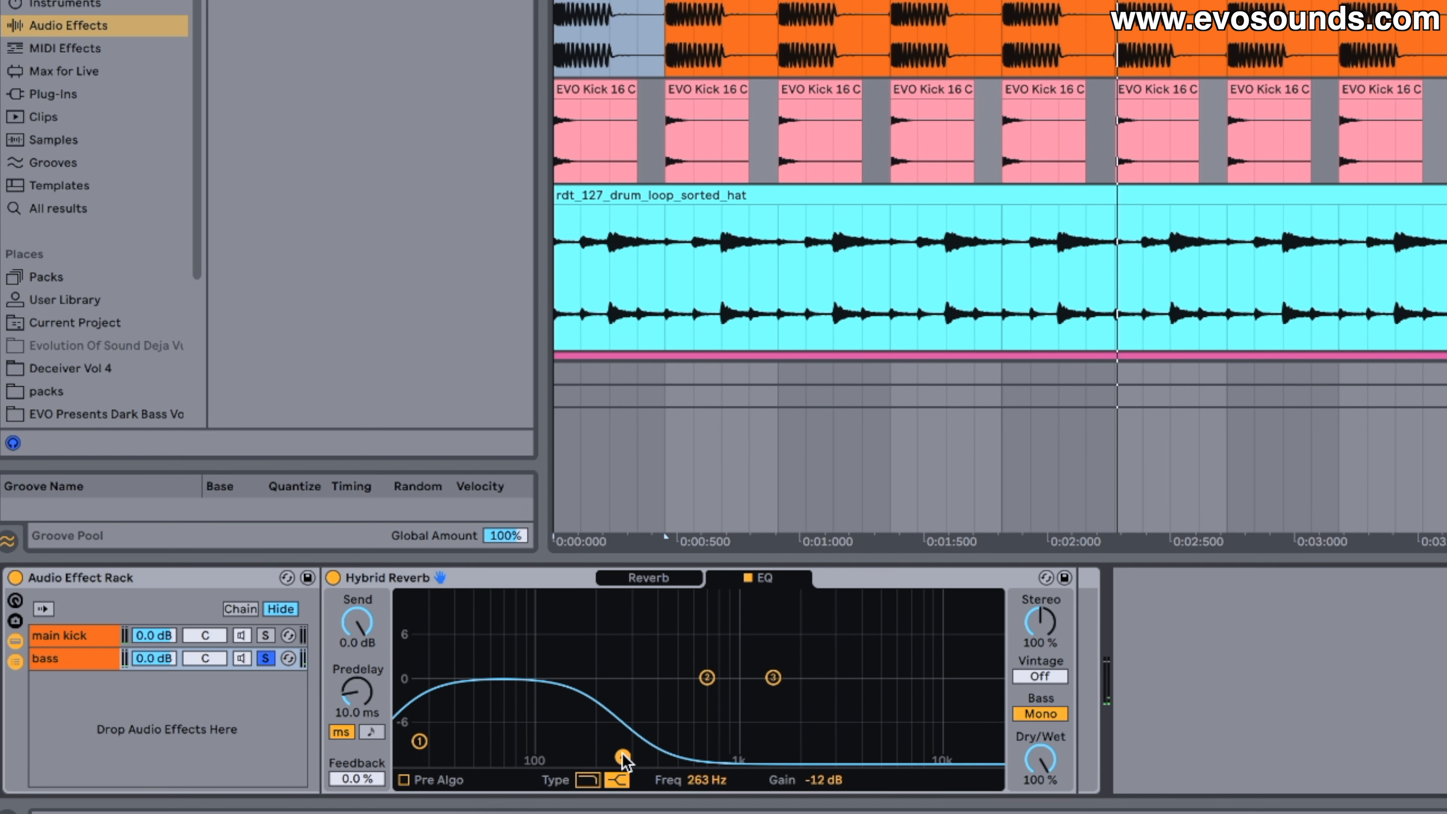
Change EQ band 4 of the Hybrid Reverb to a high-cut filter at 239 Hz with a 36 dB slope.
key("space")
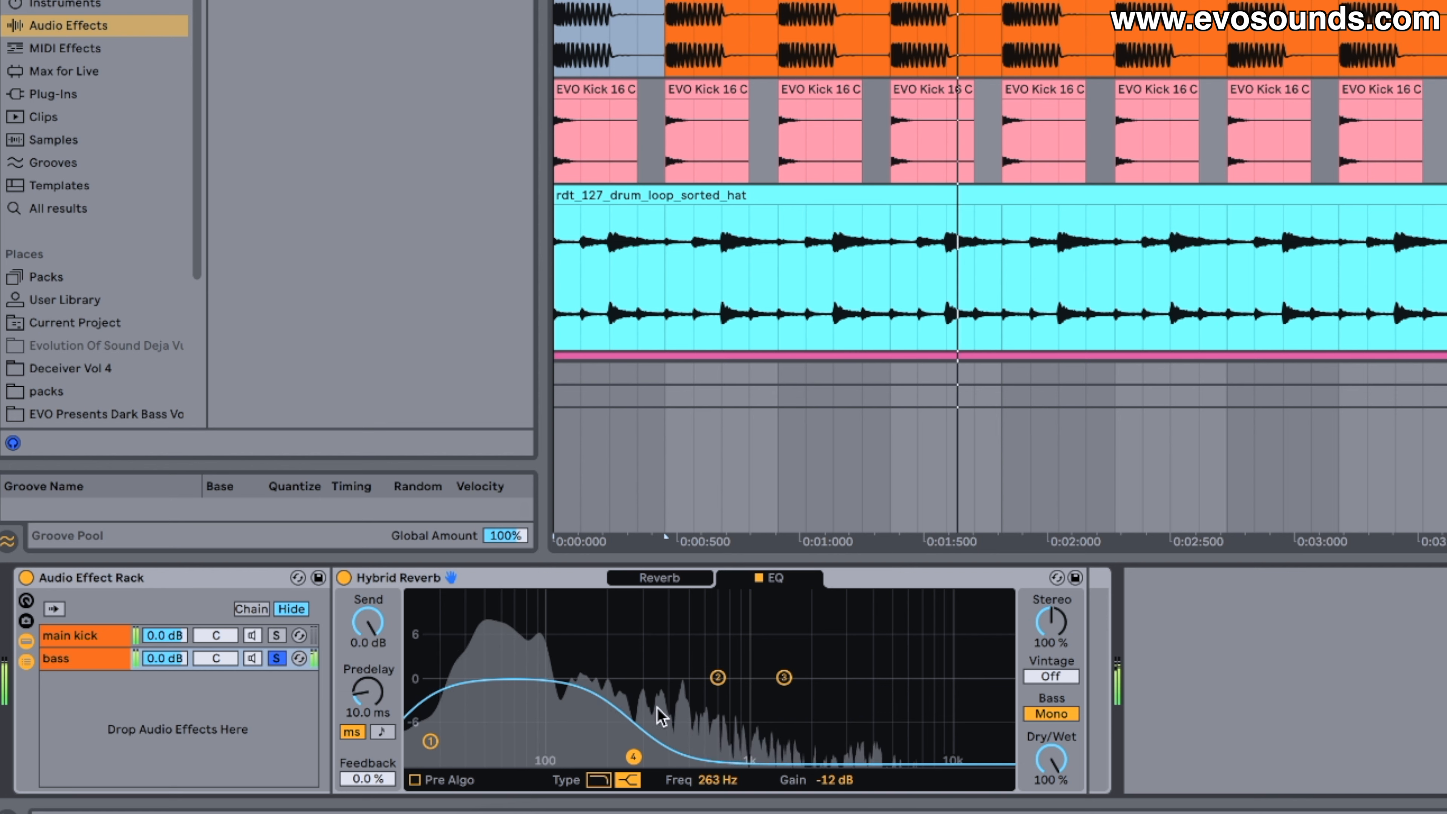
left_click(601, 780)
left_click_drag(634, 687, 625, 687)
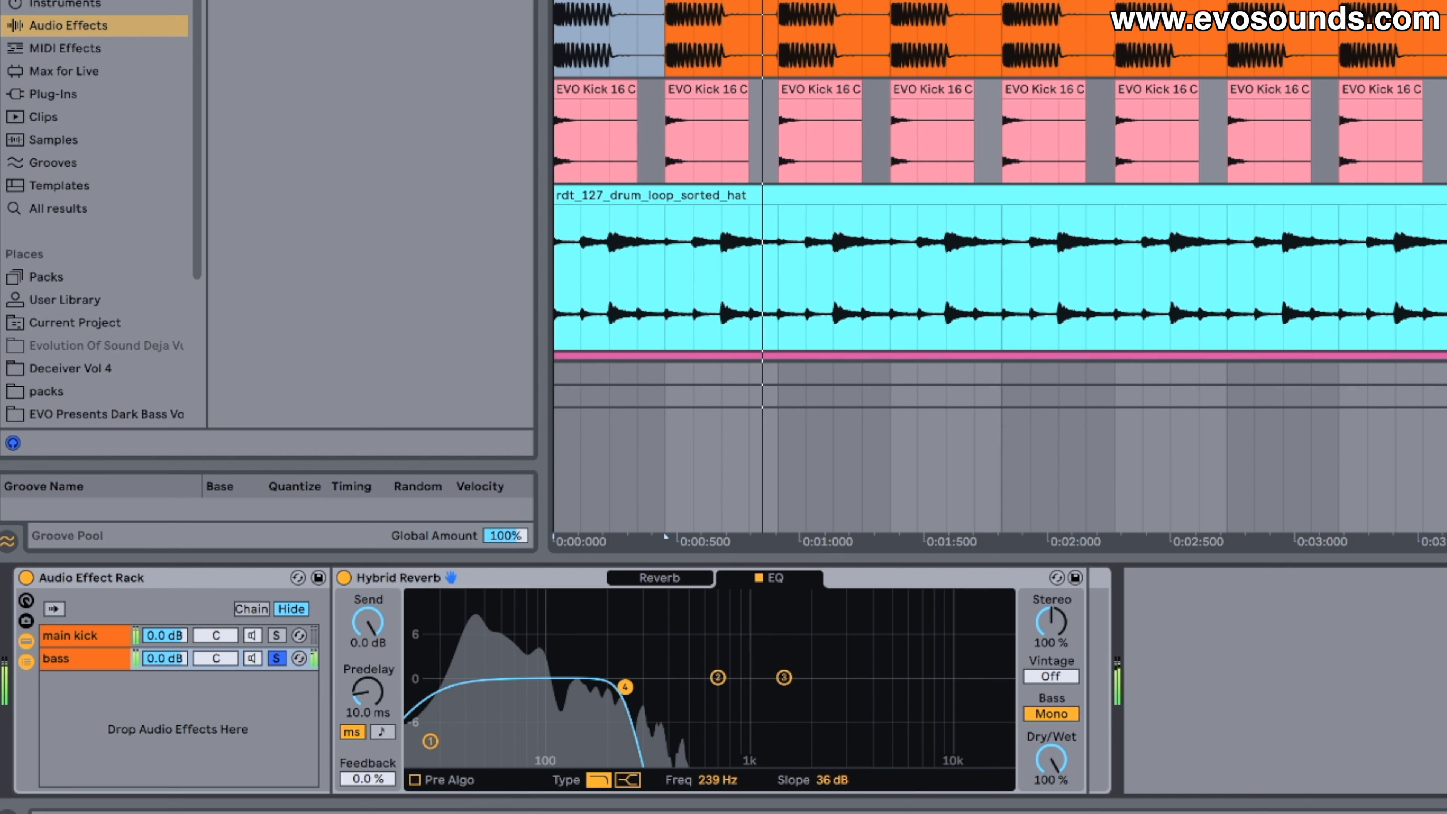
left_click(661, 578)
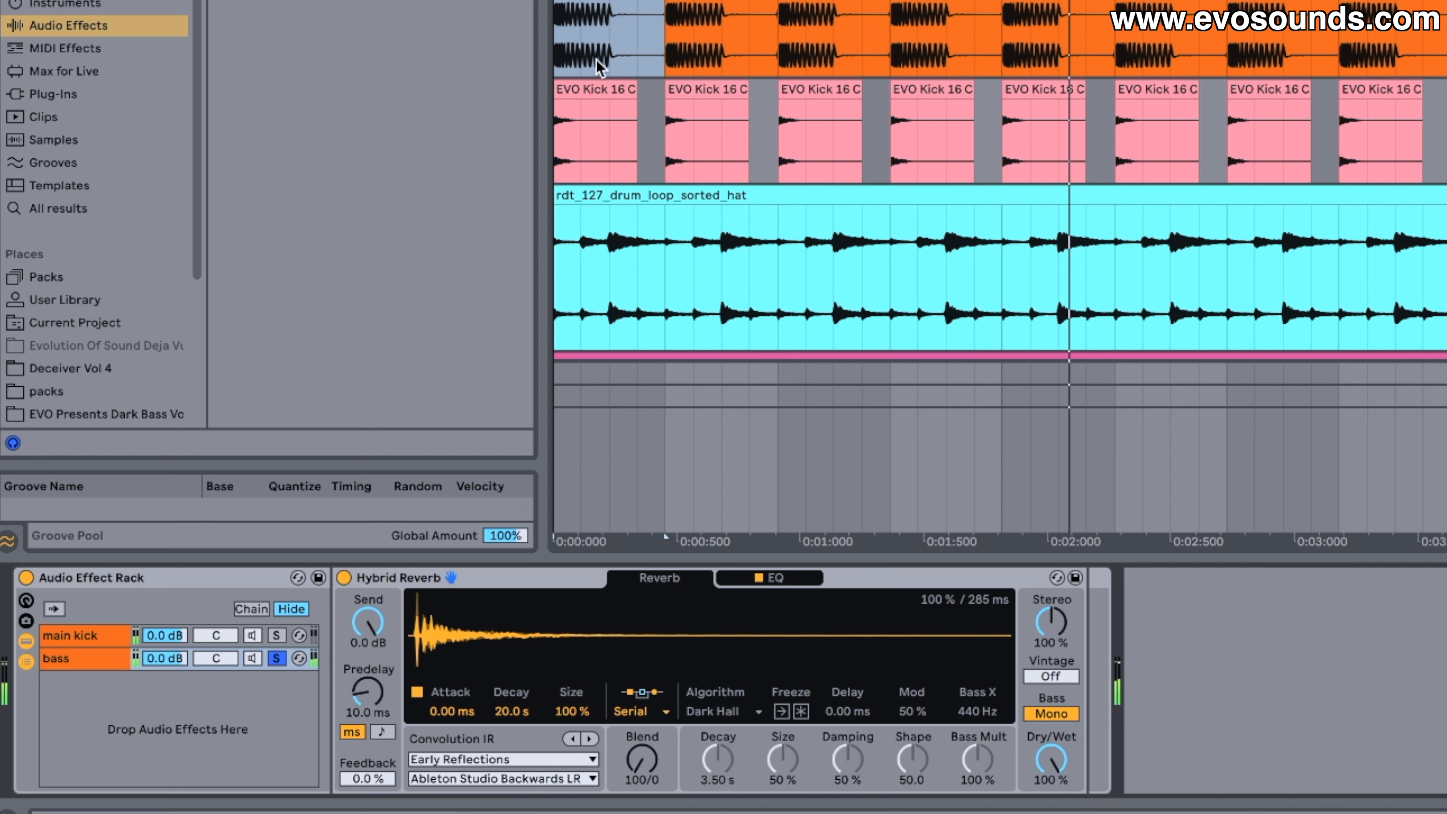
Find the Oszillos Mega Scope plug-in, add it after the Hybrid Reverb on the bass chain, and postpone its update.
left_click(69, 25)
left_click(53, 93)
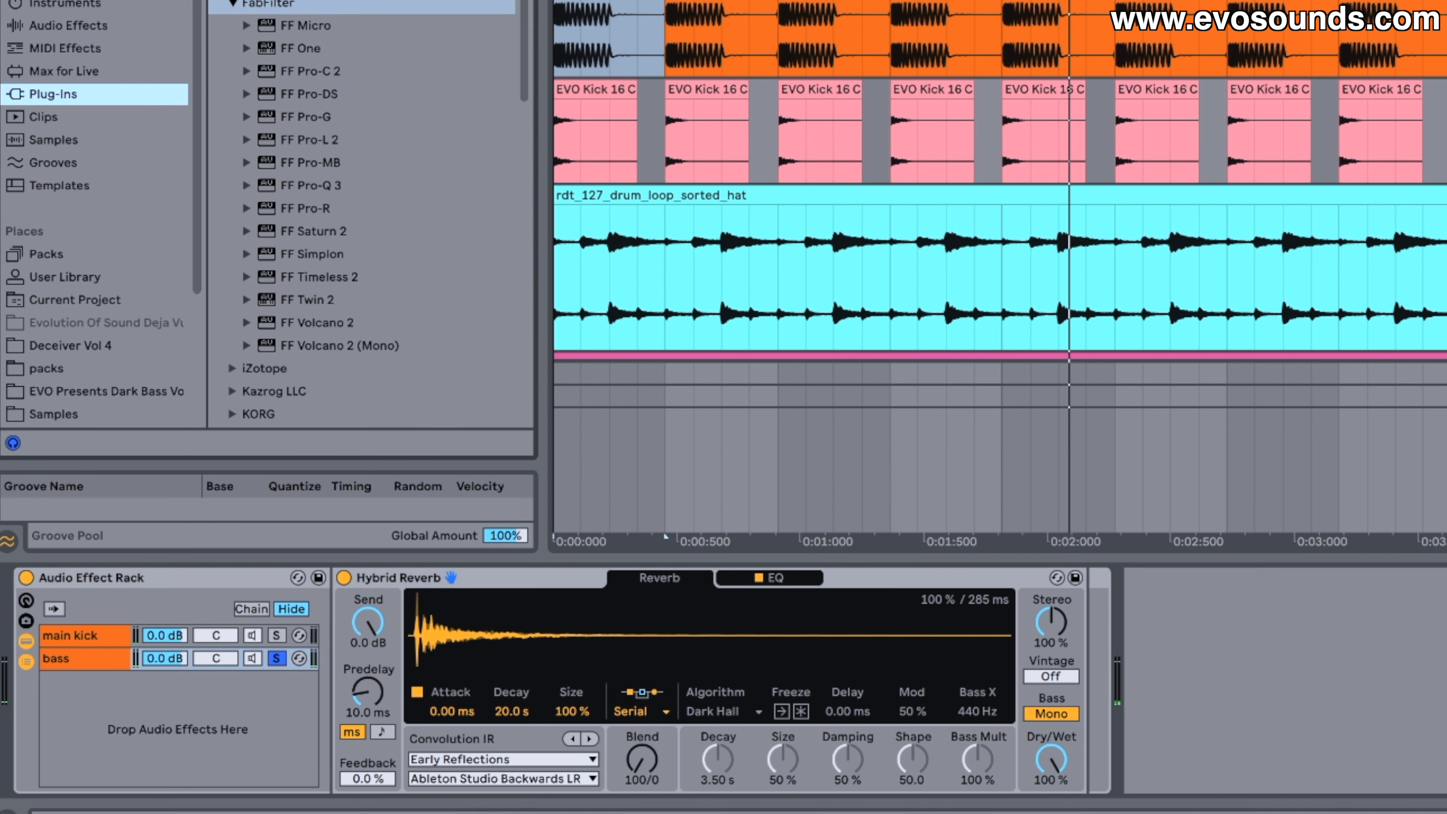
key("super+f")
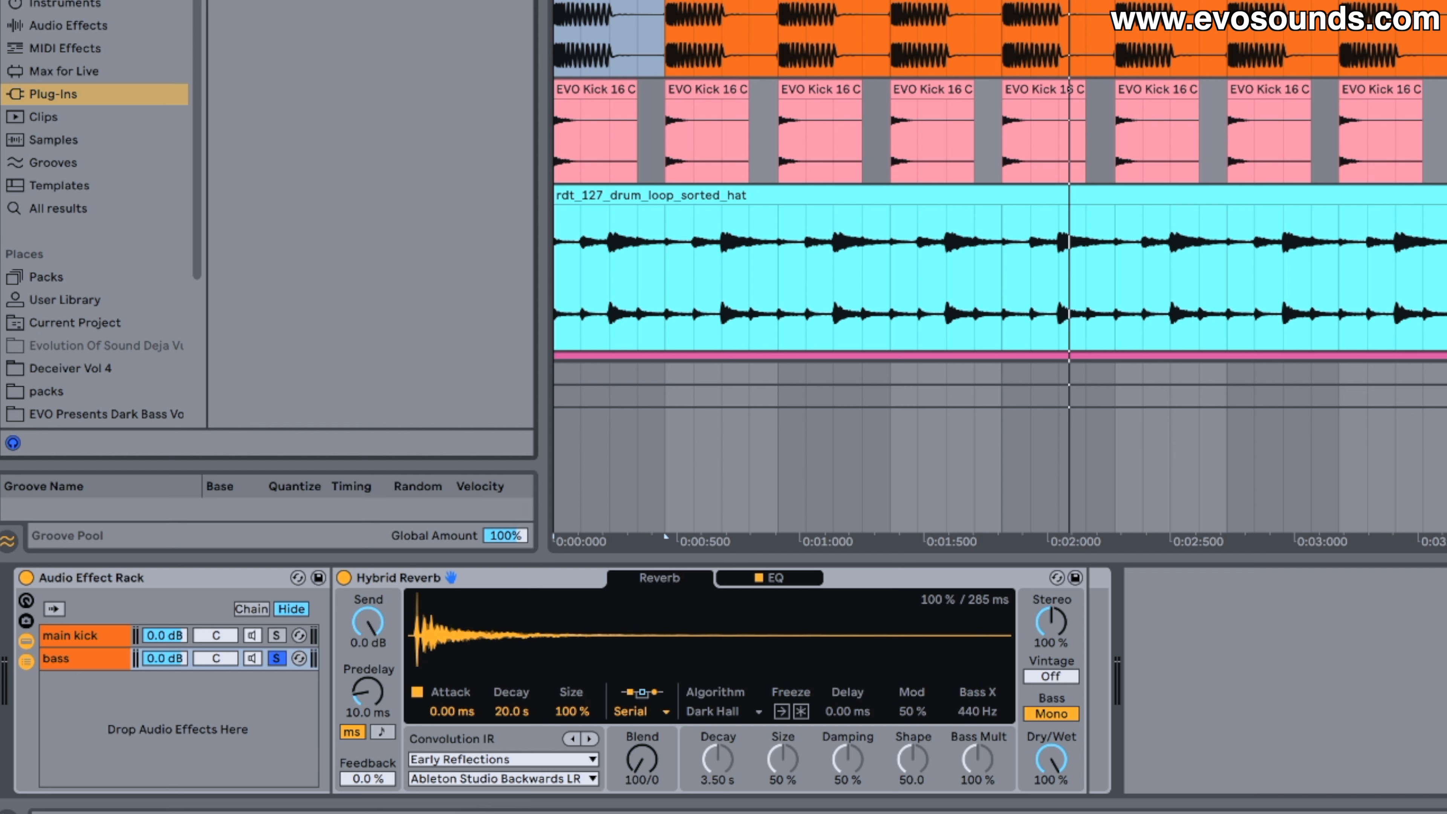
left_click_drag(365, 3, 96, 660)
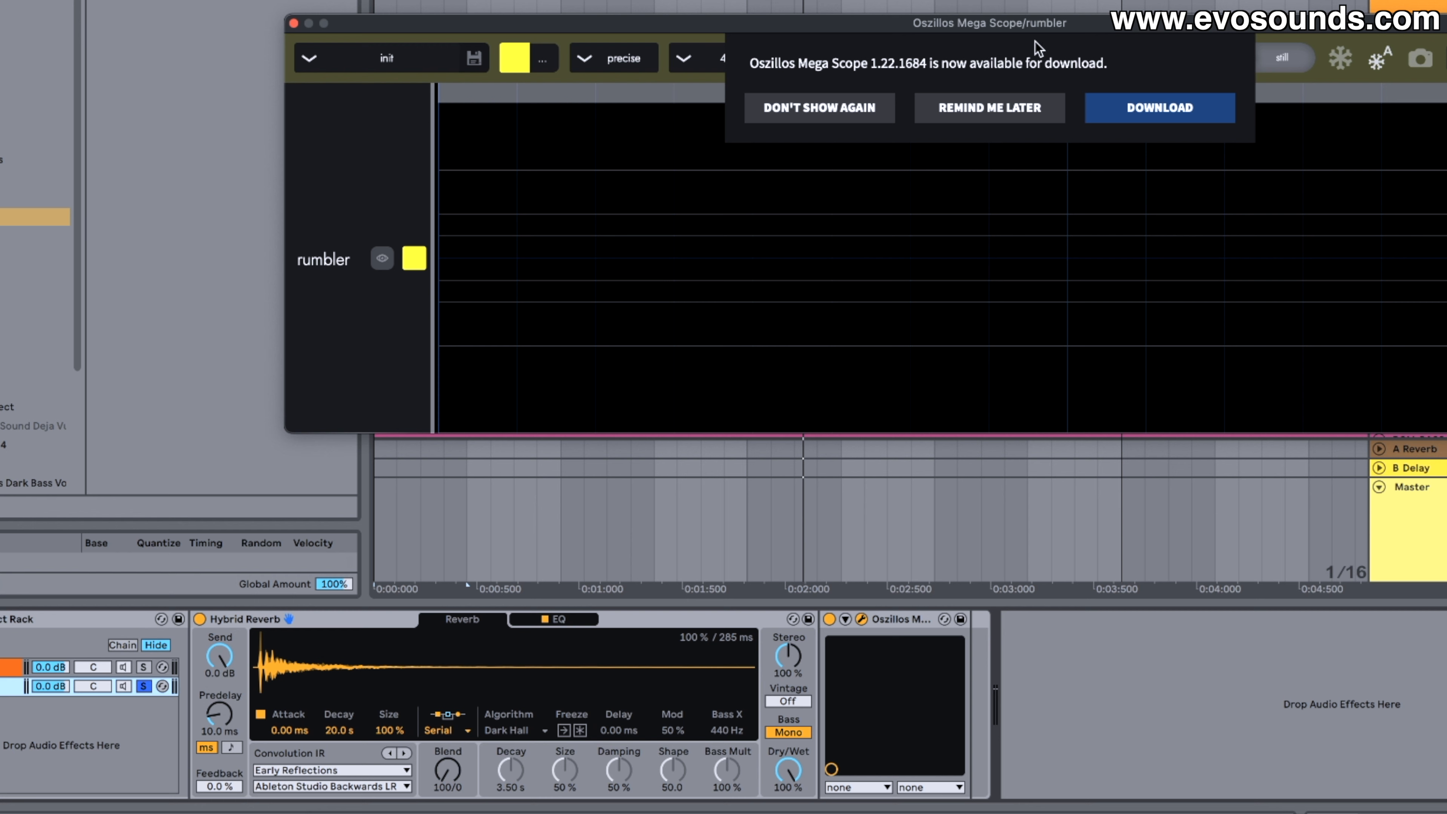
left_click(1001, 107)
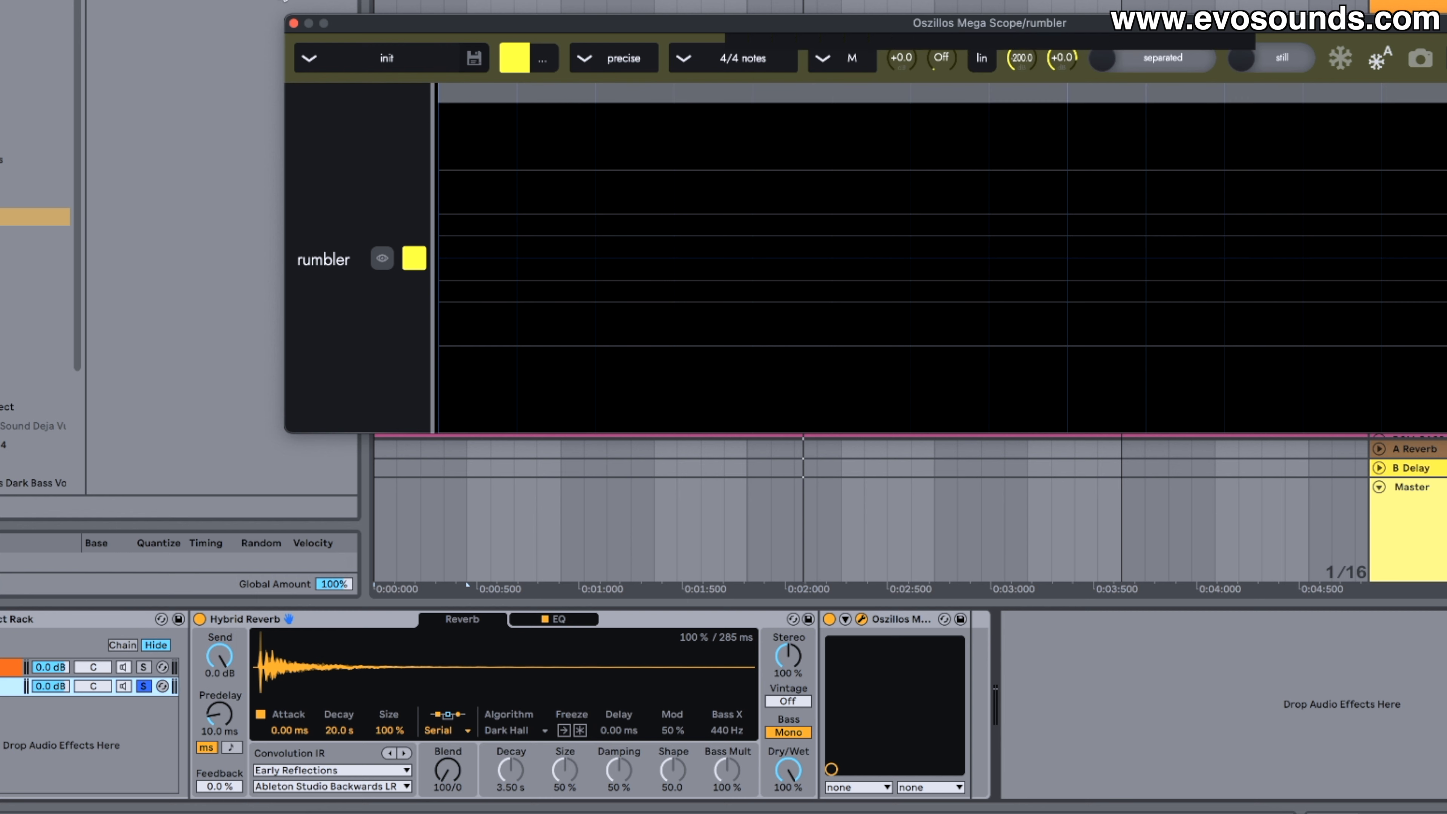
Add a second Oszillos Mega Scope instance and keep only its window open to compare both signals during playback.
left_click(9, 741)
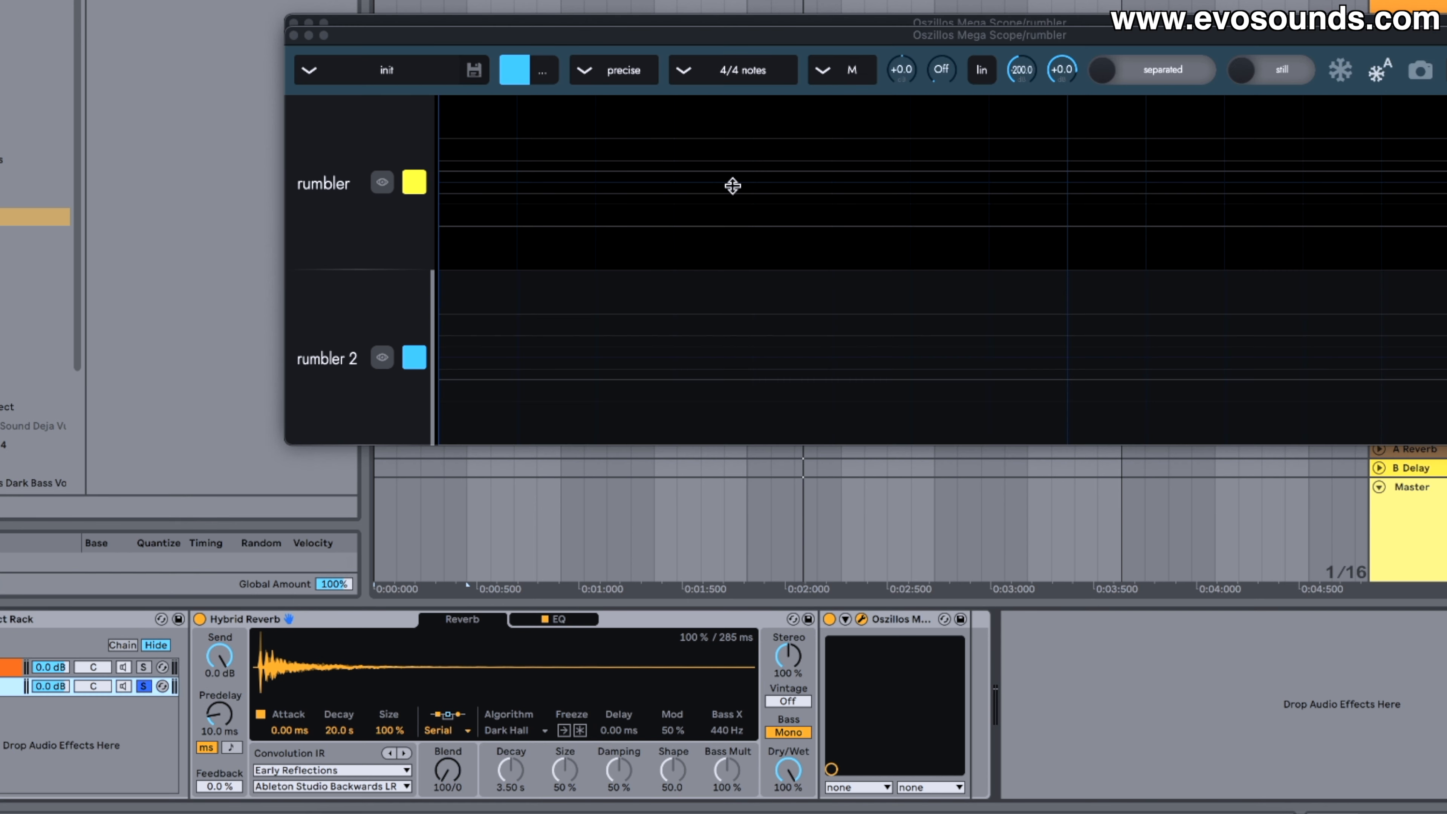
left_click_drag(520, 28, 523, 179)
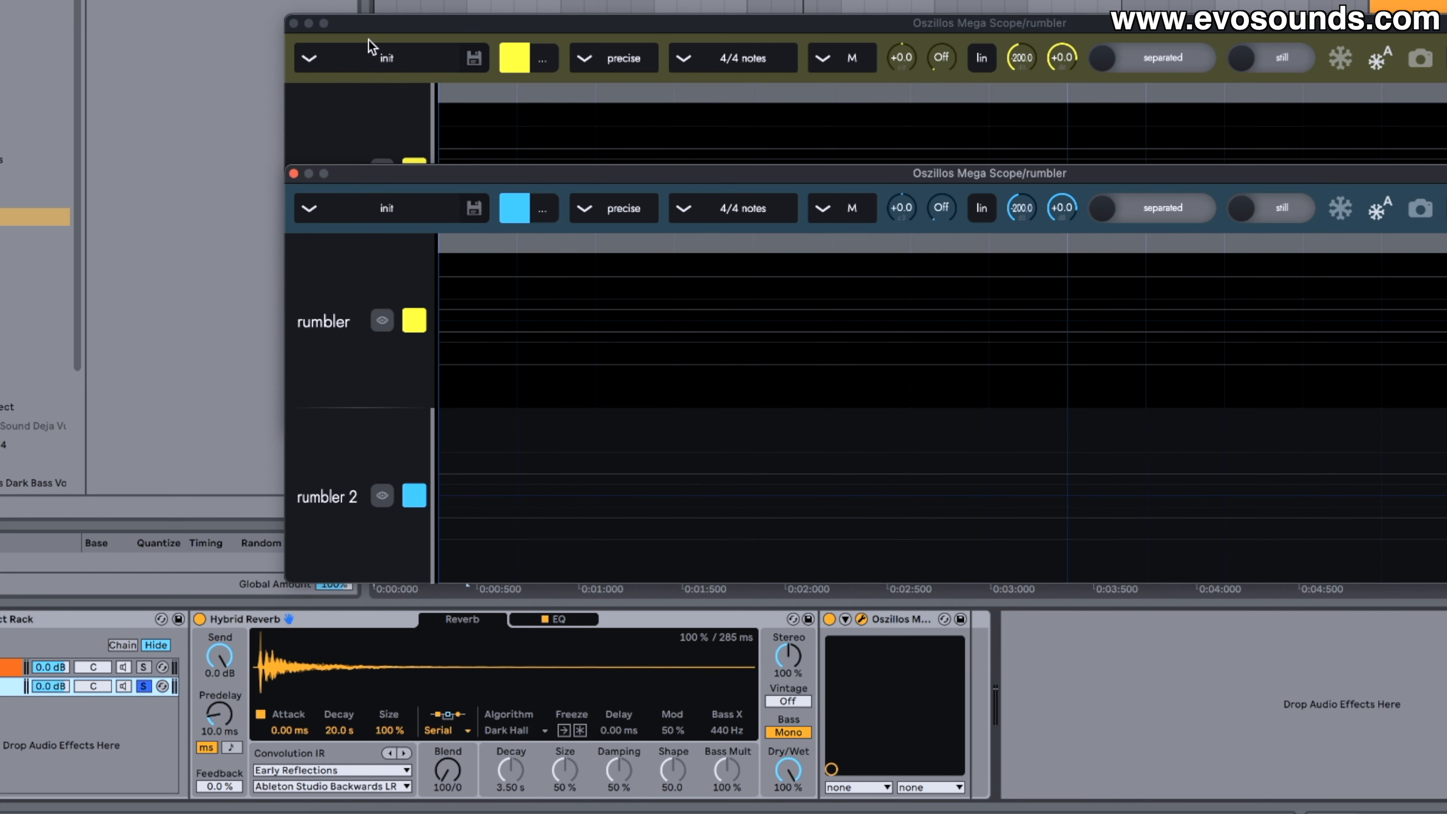
left_click(294, 23)
key("space")
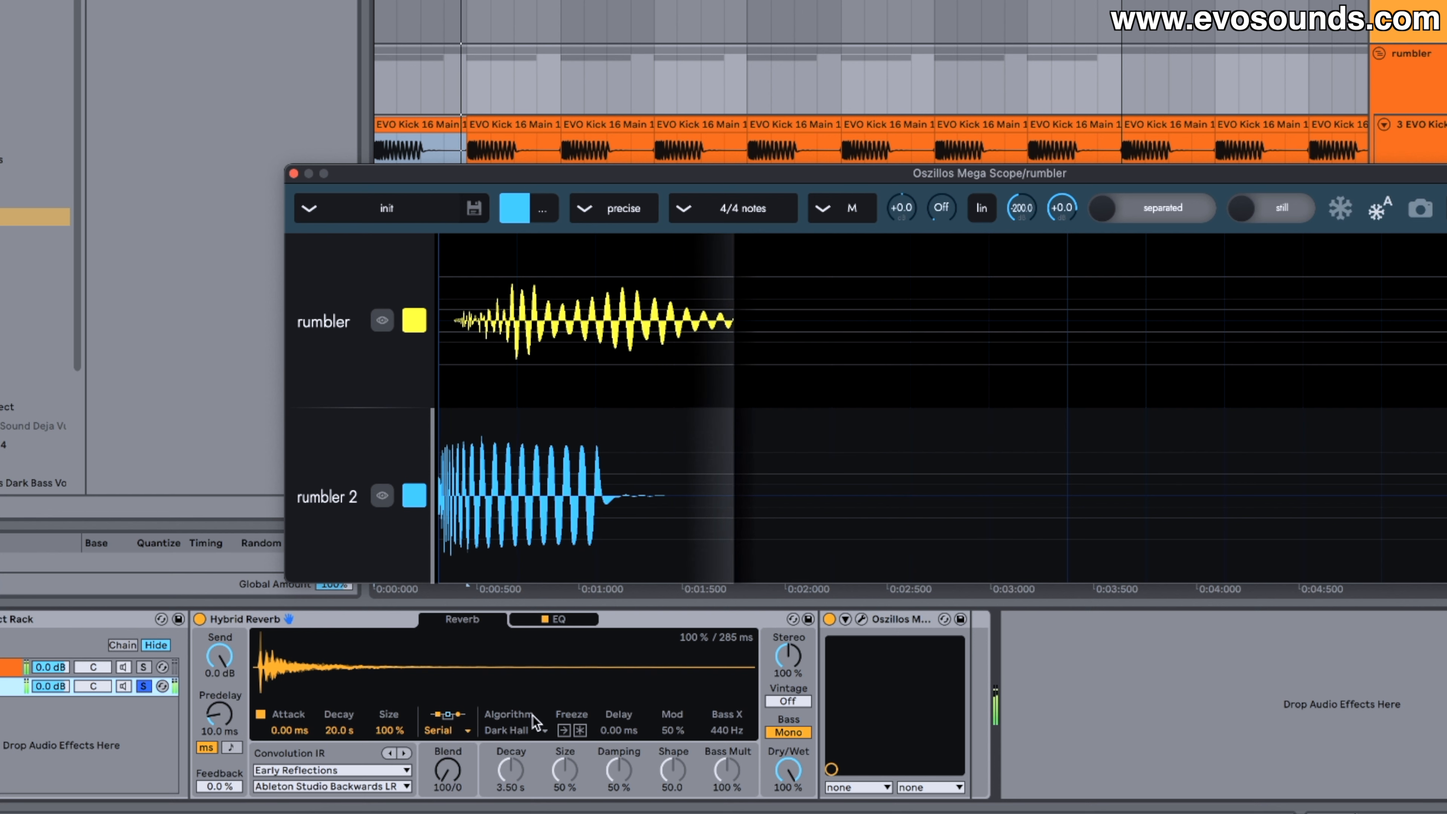
Audition the Blue Room LR impulse response, and settle on Studio B Far LR for the convolution reverb.
left_click(344, 785)
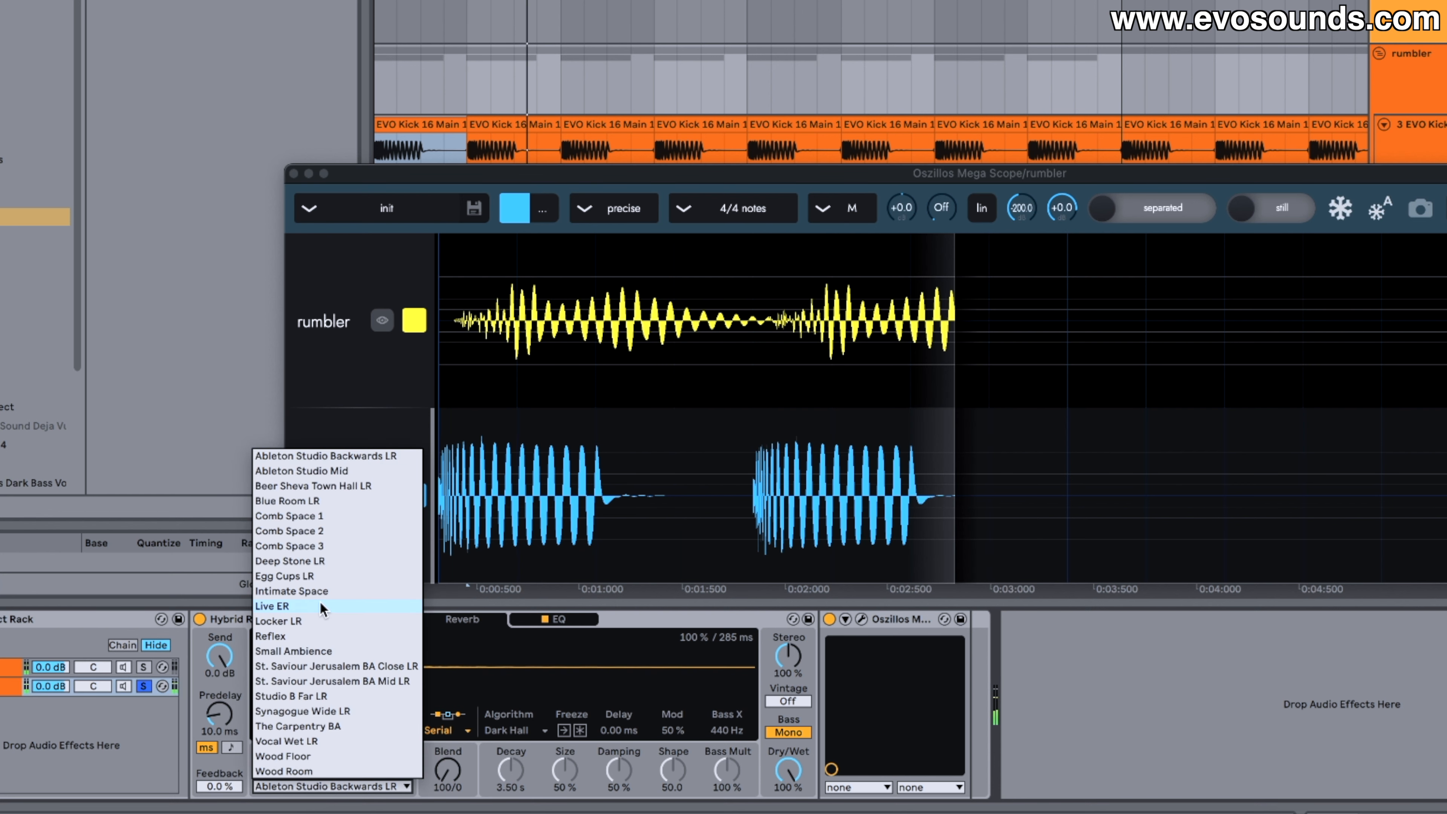
left_click(309, 501)
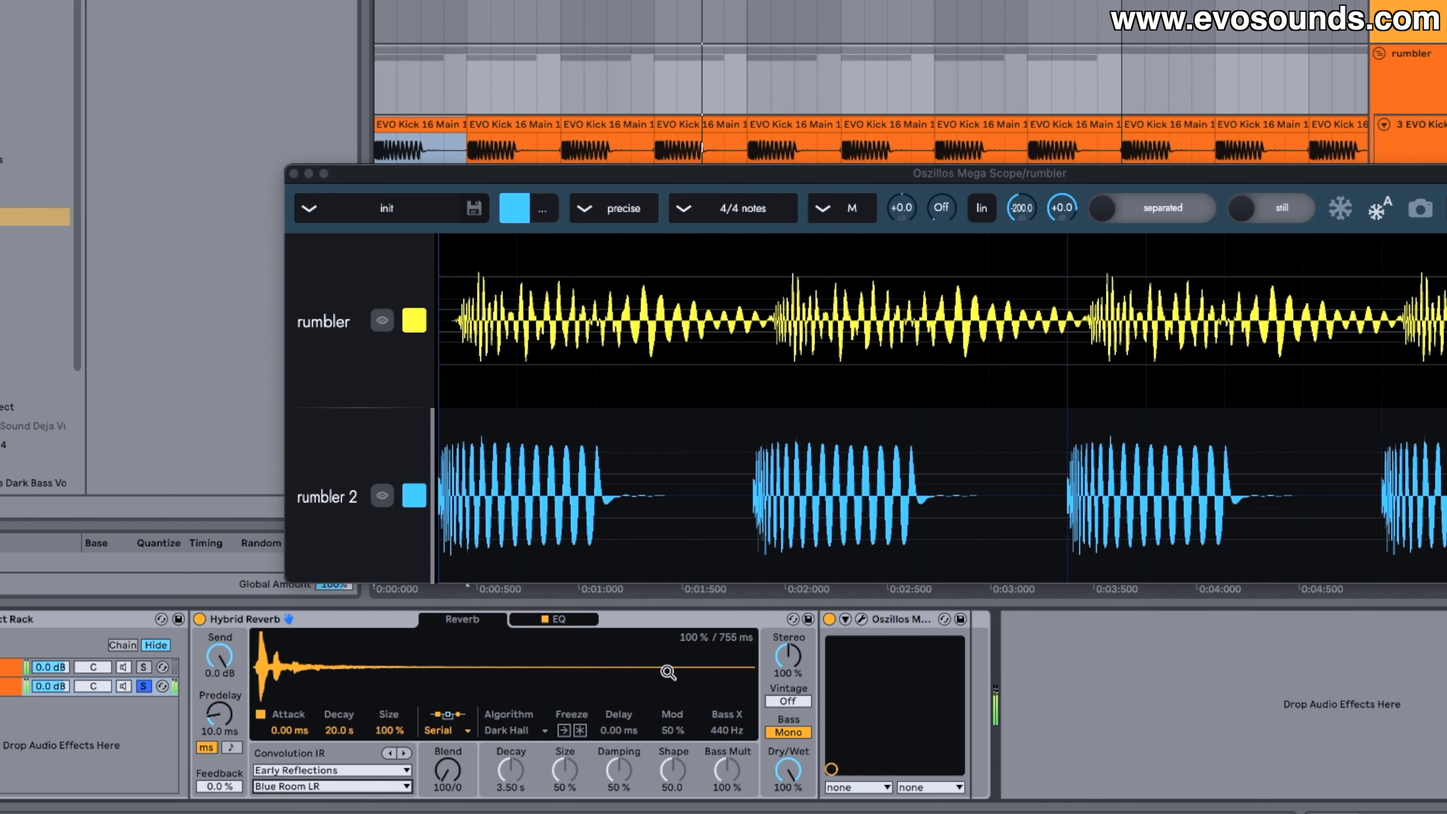
left_click(345, 786)
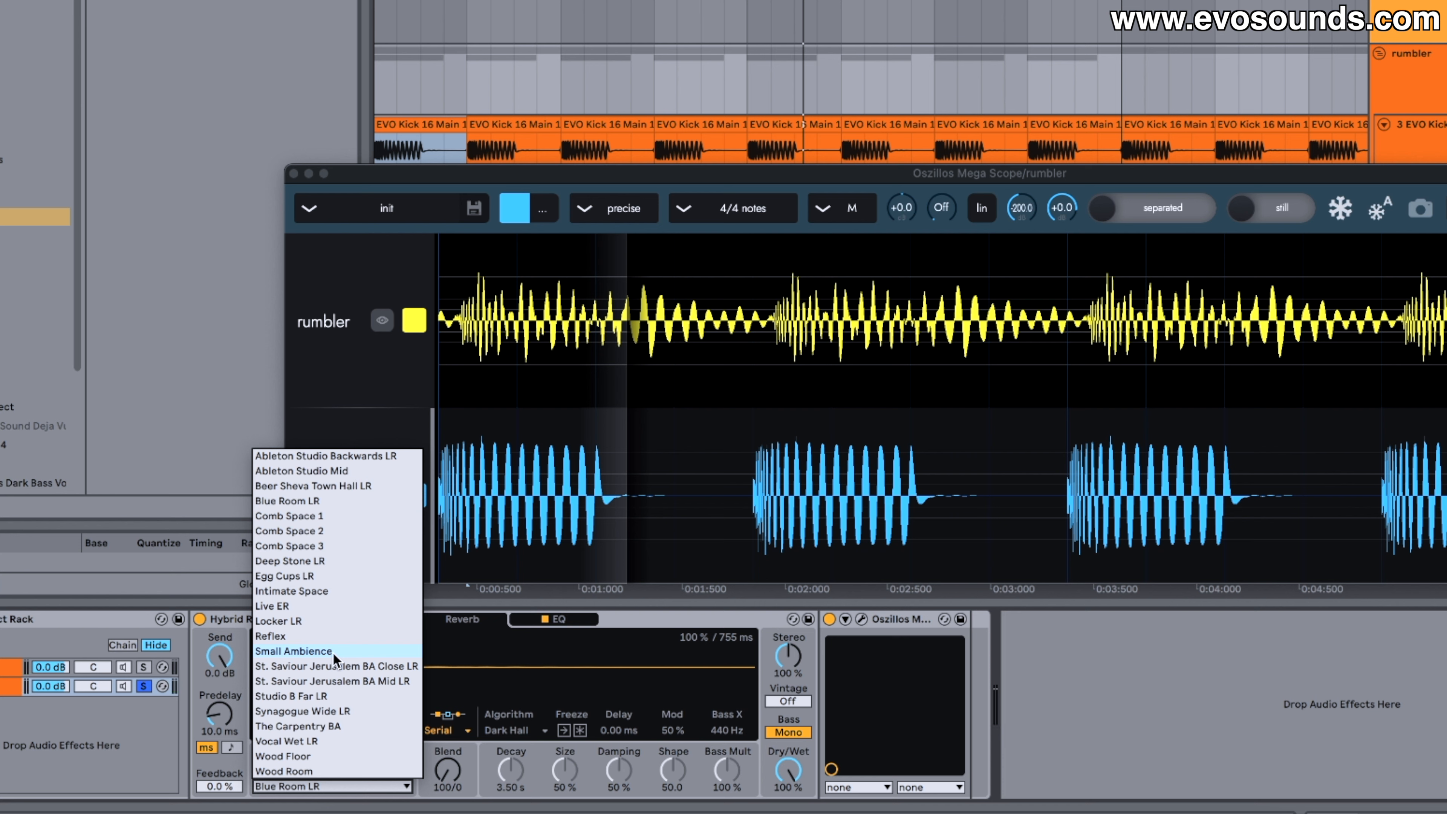
left_click(339, 696)
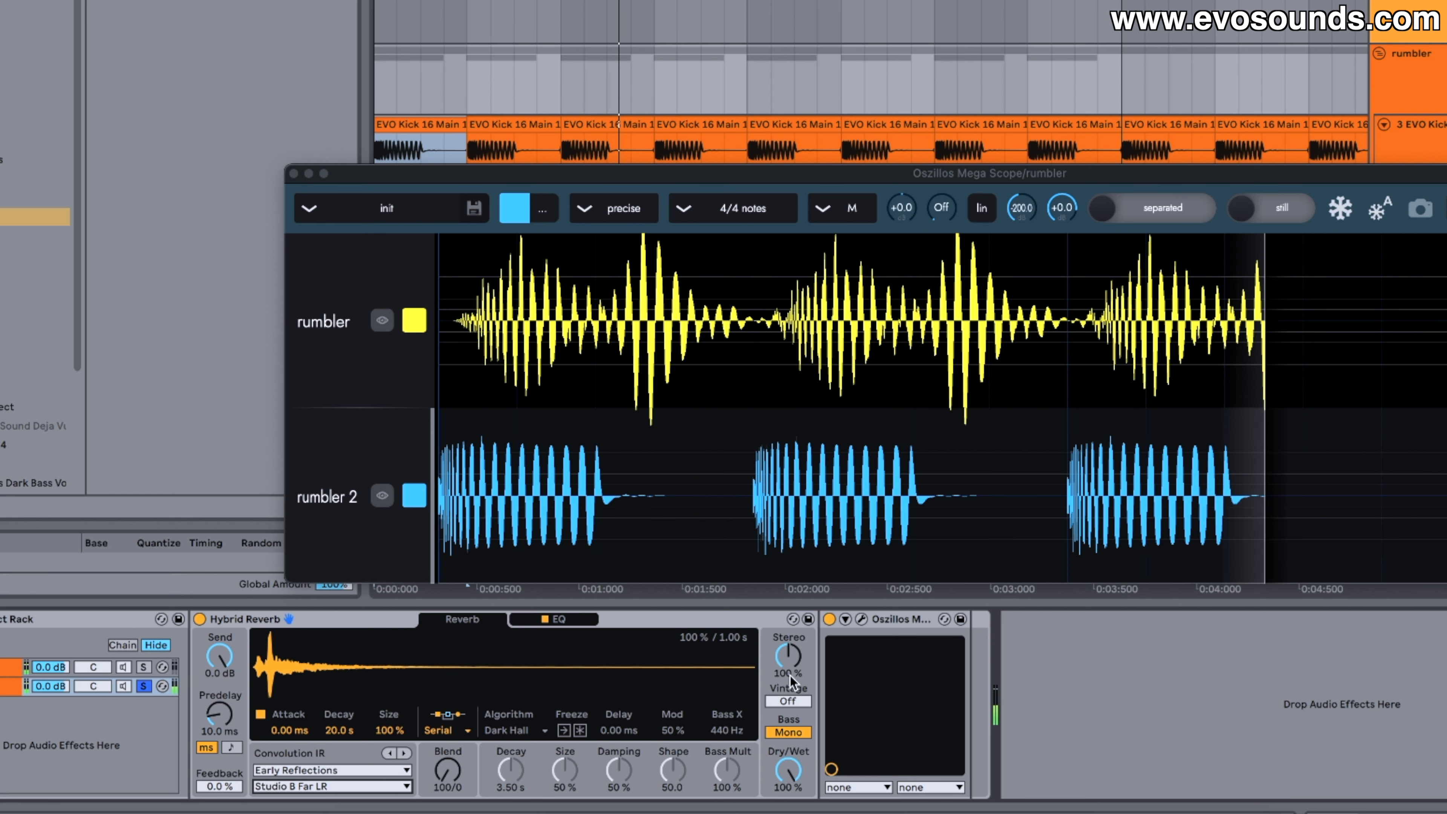
Reduce the Hybrid Reverb's stereo width to 0% and take the bass chain out of solo.
left_click_drag(782, 655, 782, 712)
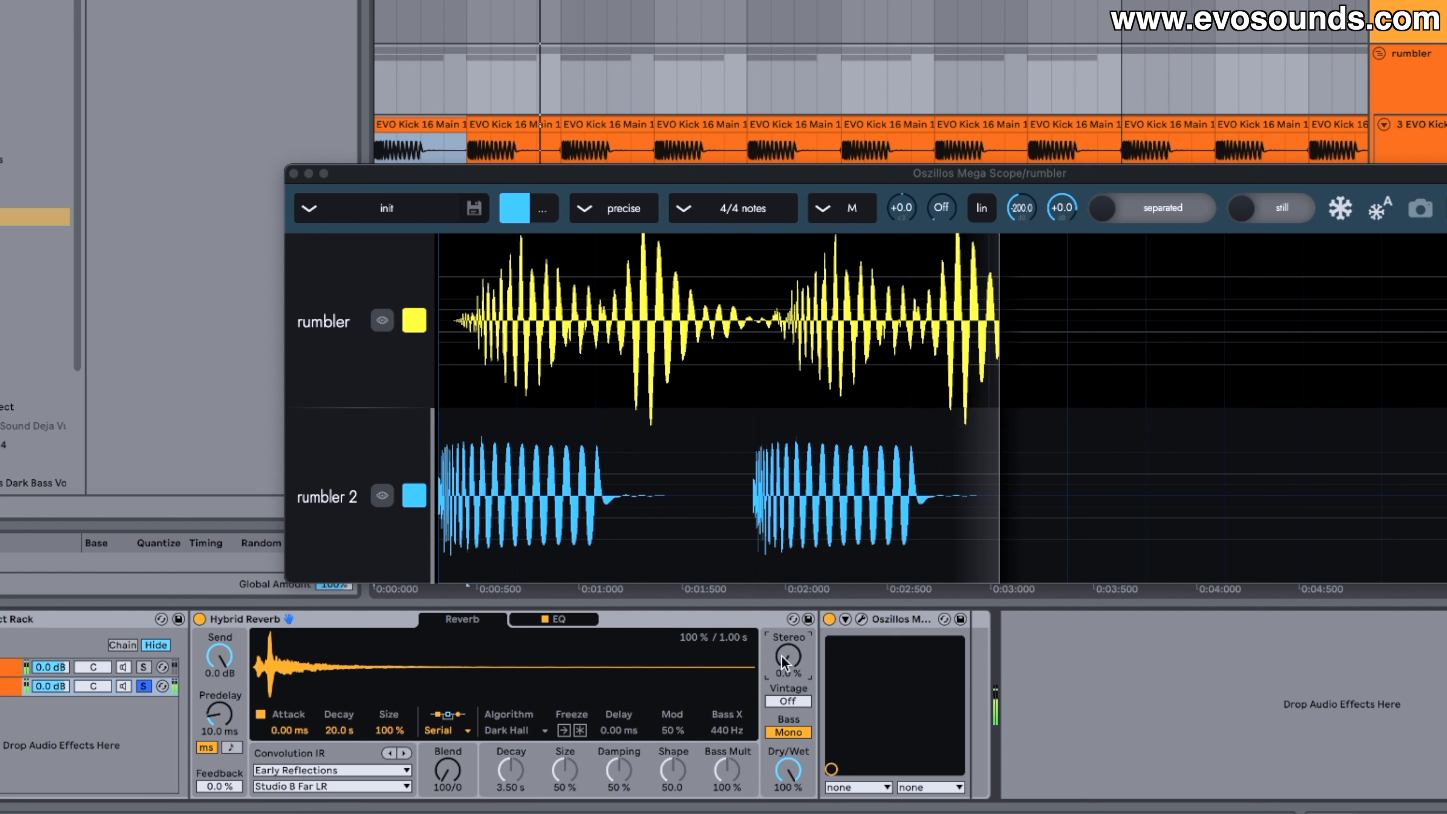
left_click(143, 686)
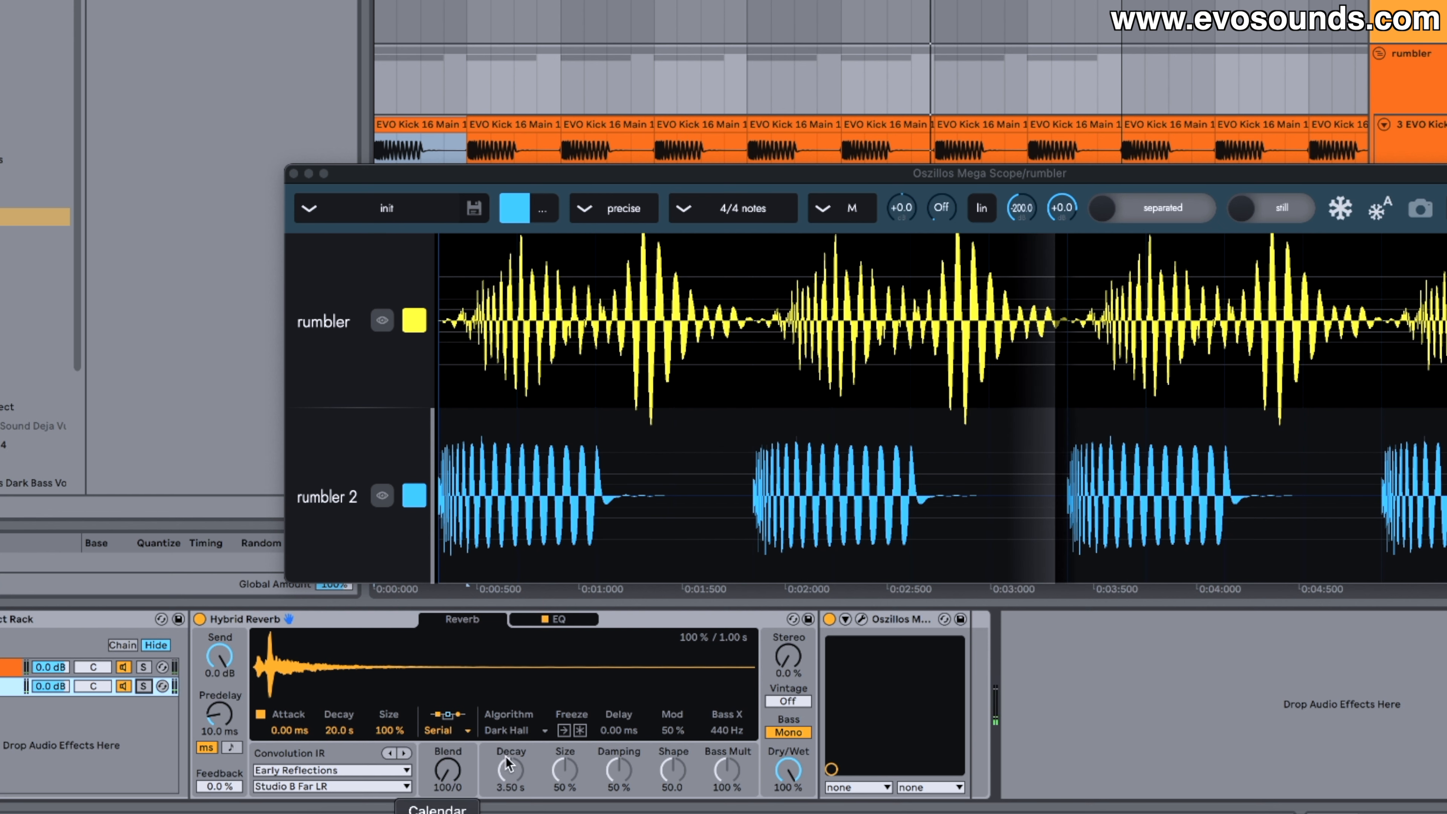
Set the reverb EQ's high cut to 790 Hz with a 24 dB slope, Stereo to 116% and Blend to 50/50.
left_click(586, 626)
left_click_drag(467, 727, 523, 731)
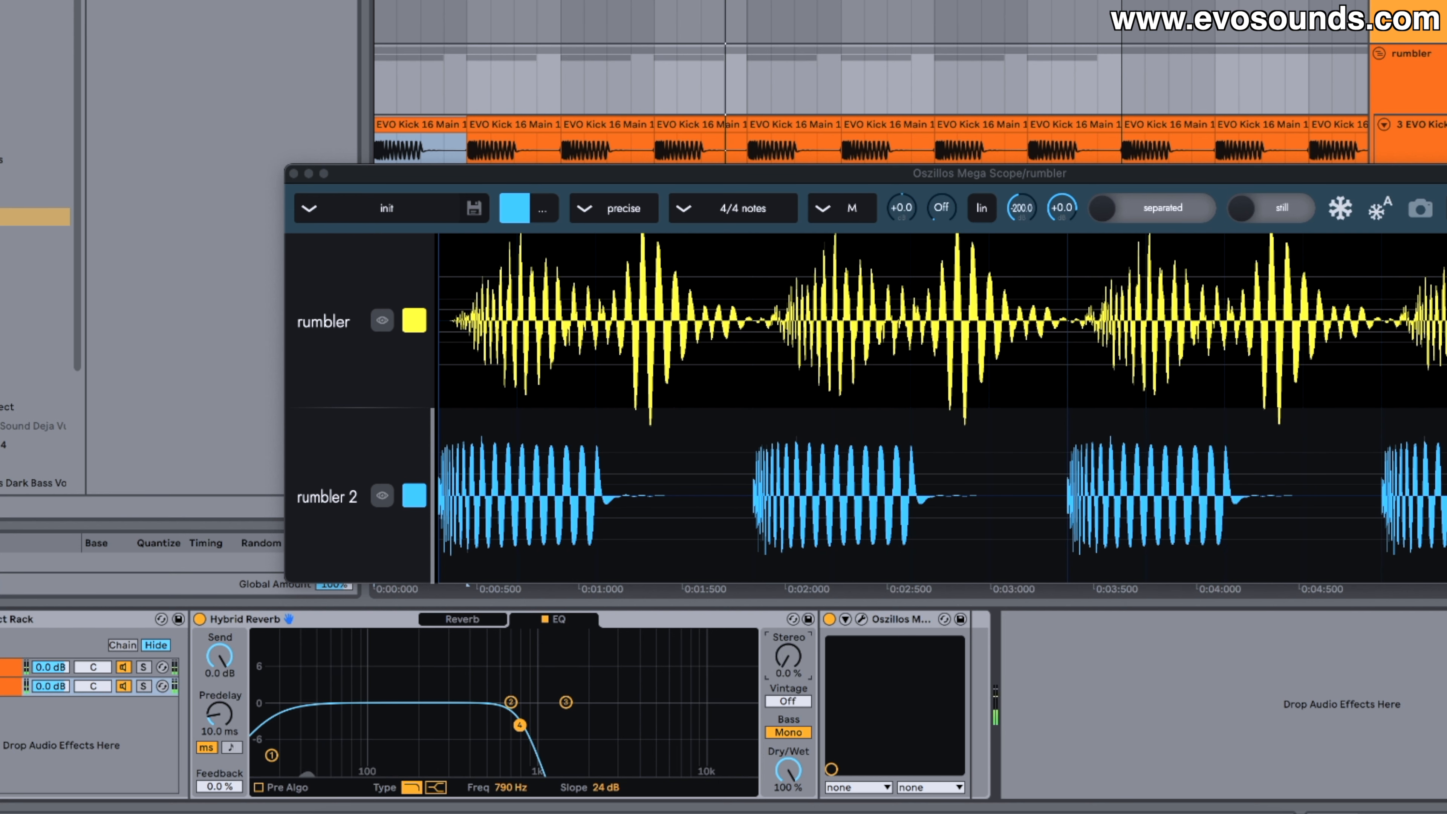
mouse_move(786, 661)
left_mouse_down()
mouse_move(786, 632)
mouse_move(785, 649)
left_mouse_up()
left_click(462, 619)
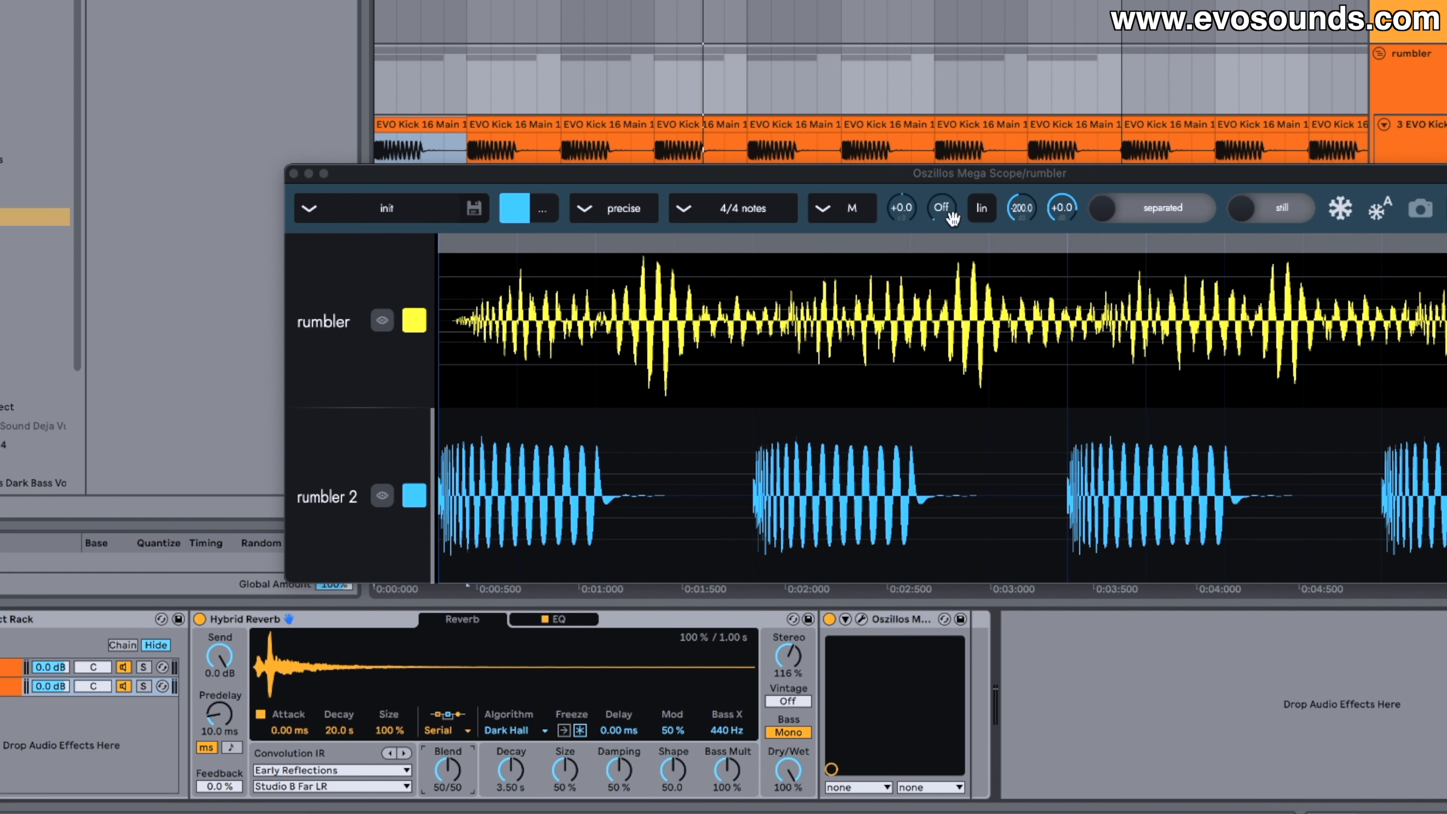
Reposition the scope window and examine the start and peaks of the reverb waveform against the kick waveform.
left_click(967, 182)
left_click_drag(937, 174, 847, 82)
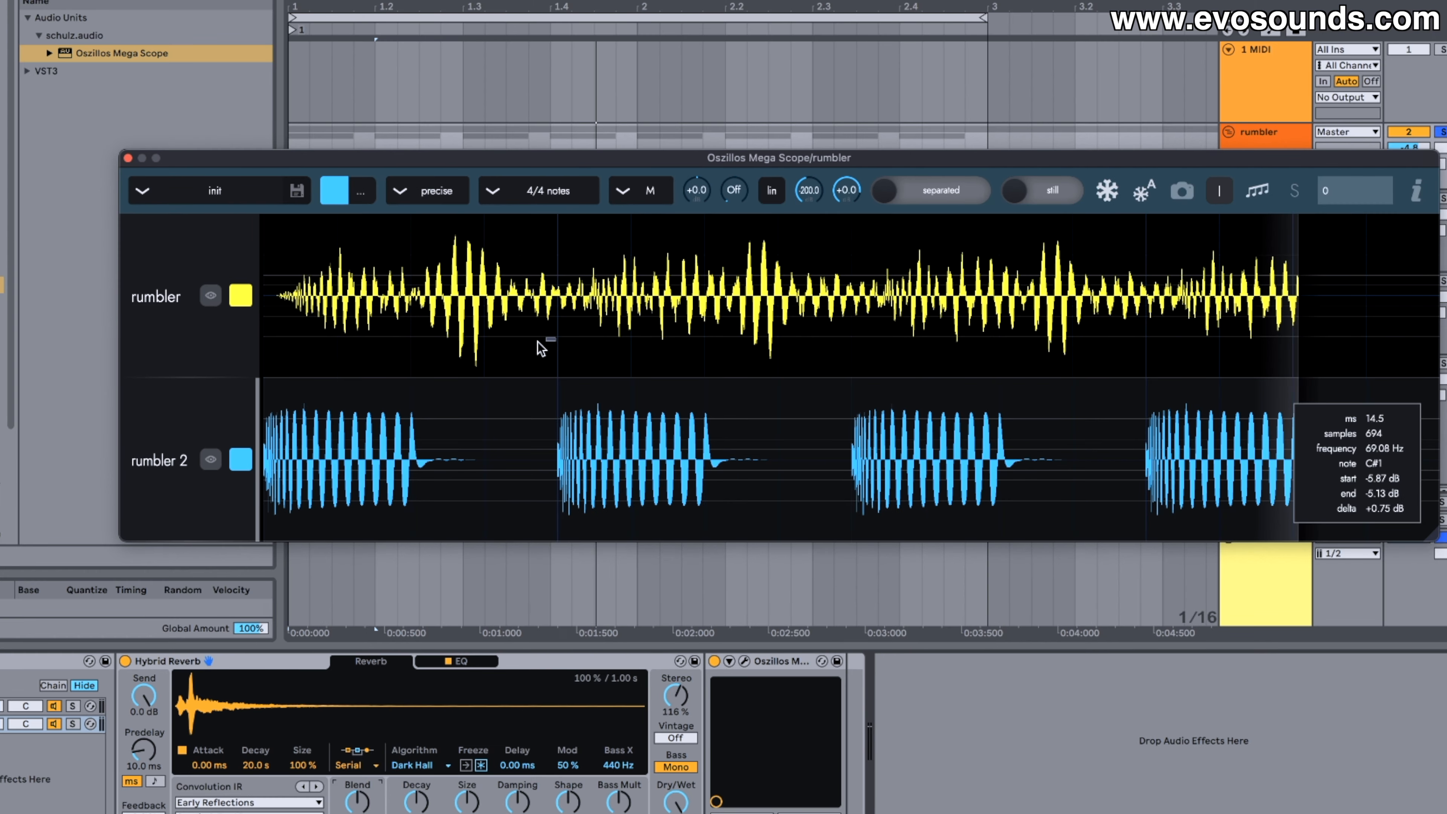
left_click_drag(661, 273, 324, 209)
left_click_drag(242, 277, 242, 277)
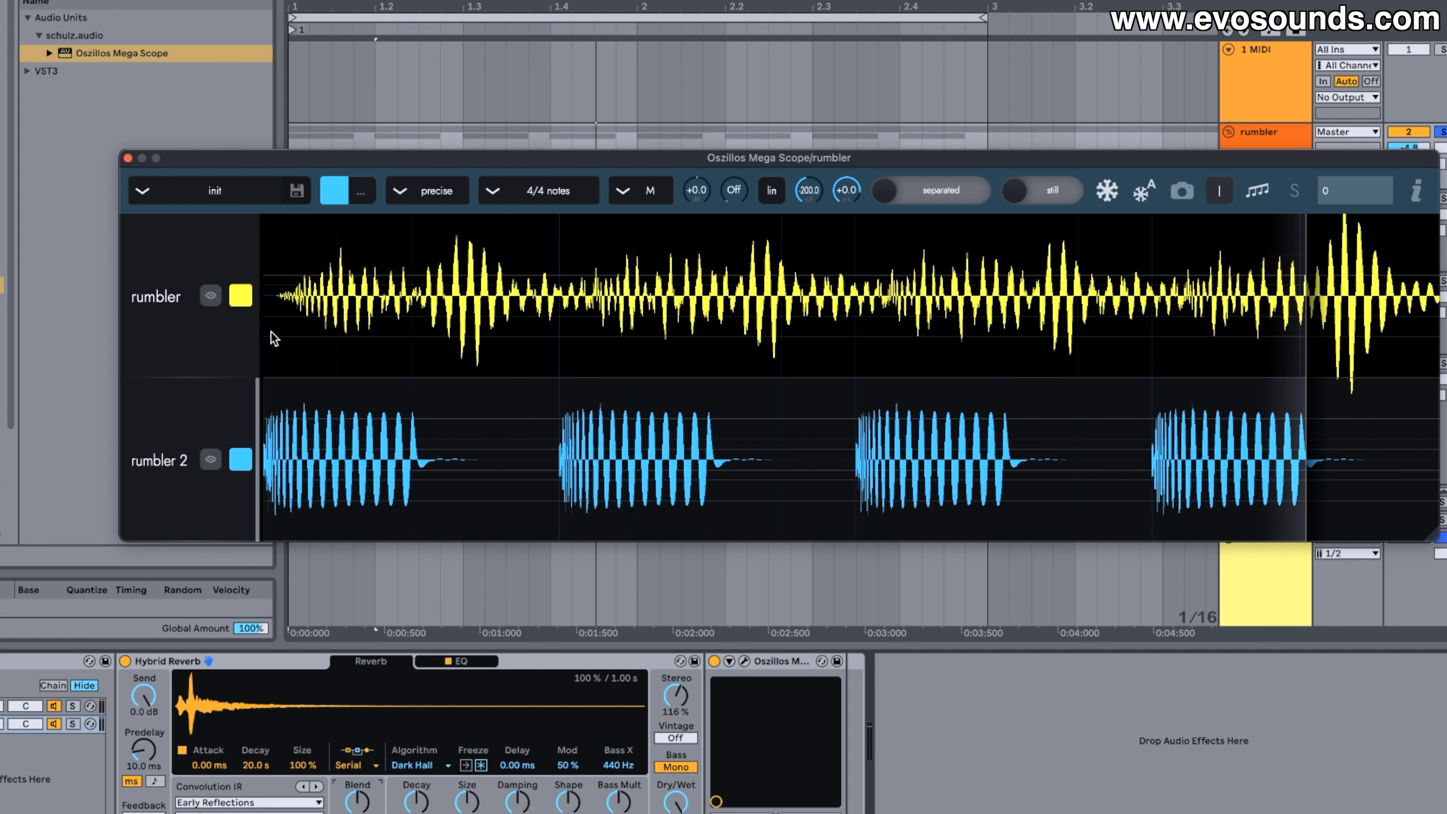
left_click_drag(266, 333, 303, 293)
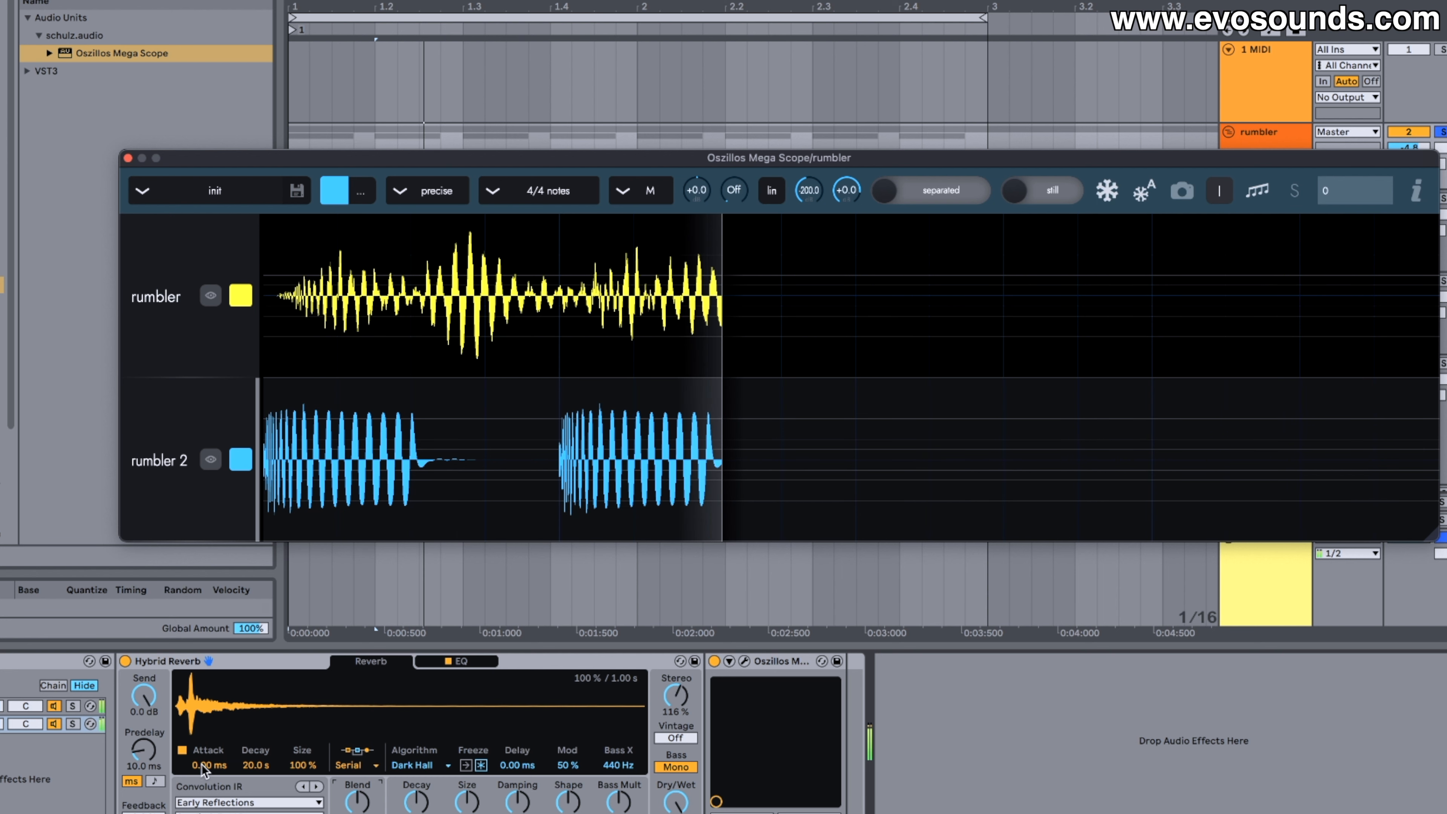
Set the Hybrid Reverb's predelay to 61.7 ms, and its algorithm decay to 346 ms and size to 24%.
left_click_drag(144, 750, 144, 735)
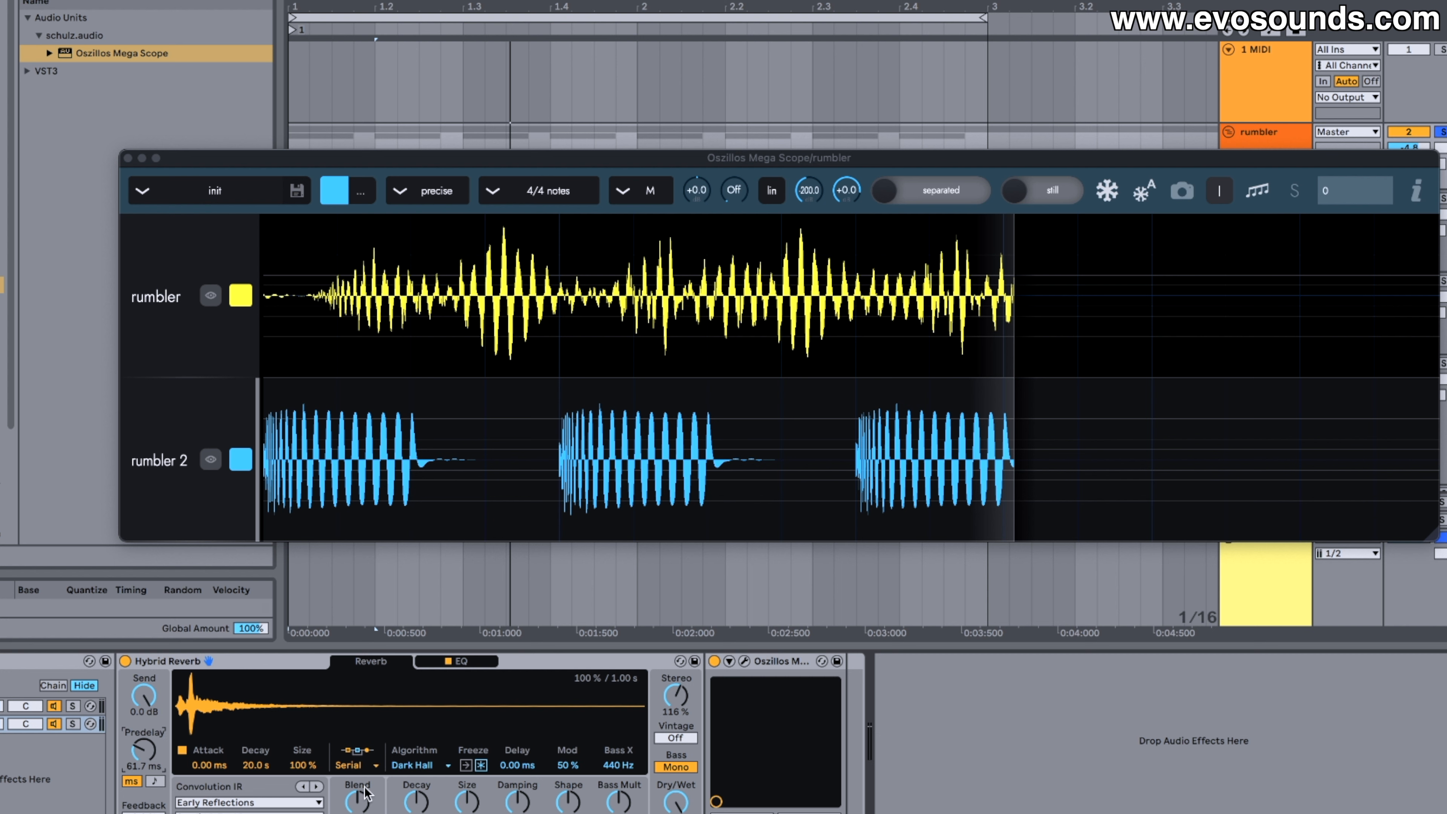
left_click_drag(555, 339, 322, 306)
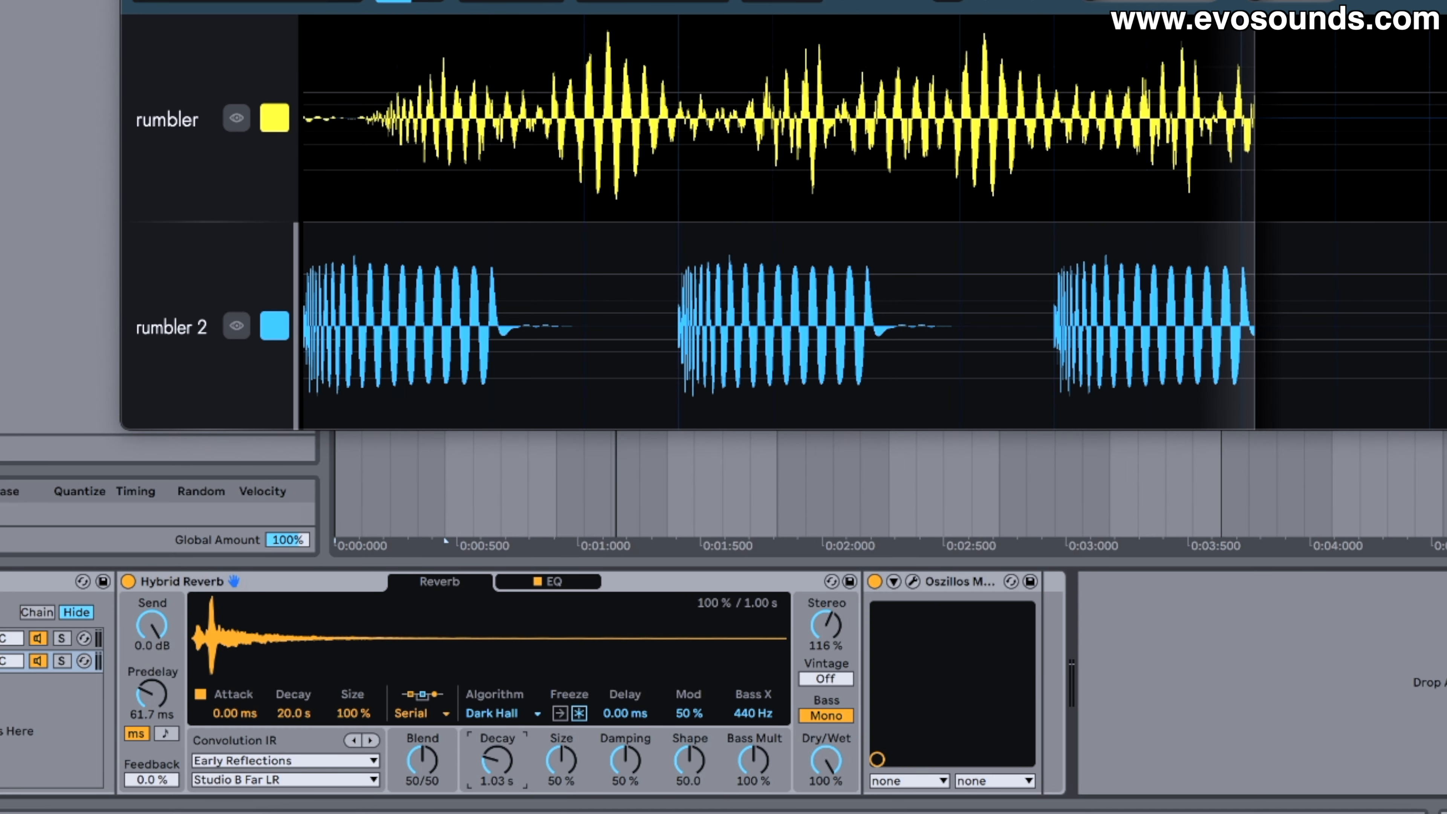
left_click_drag(495, 759, 557, 776)
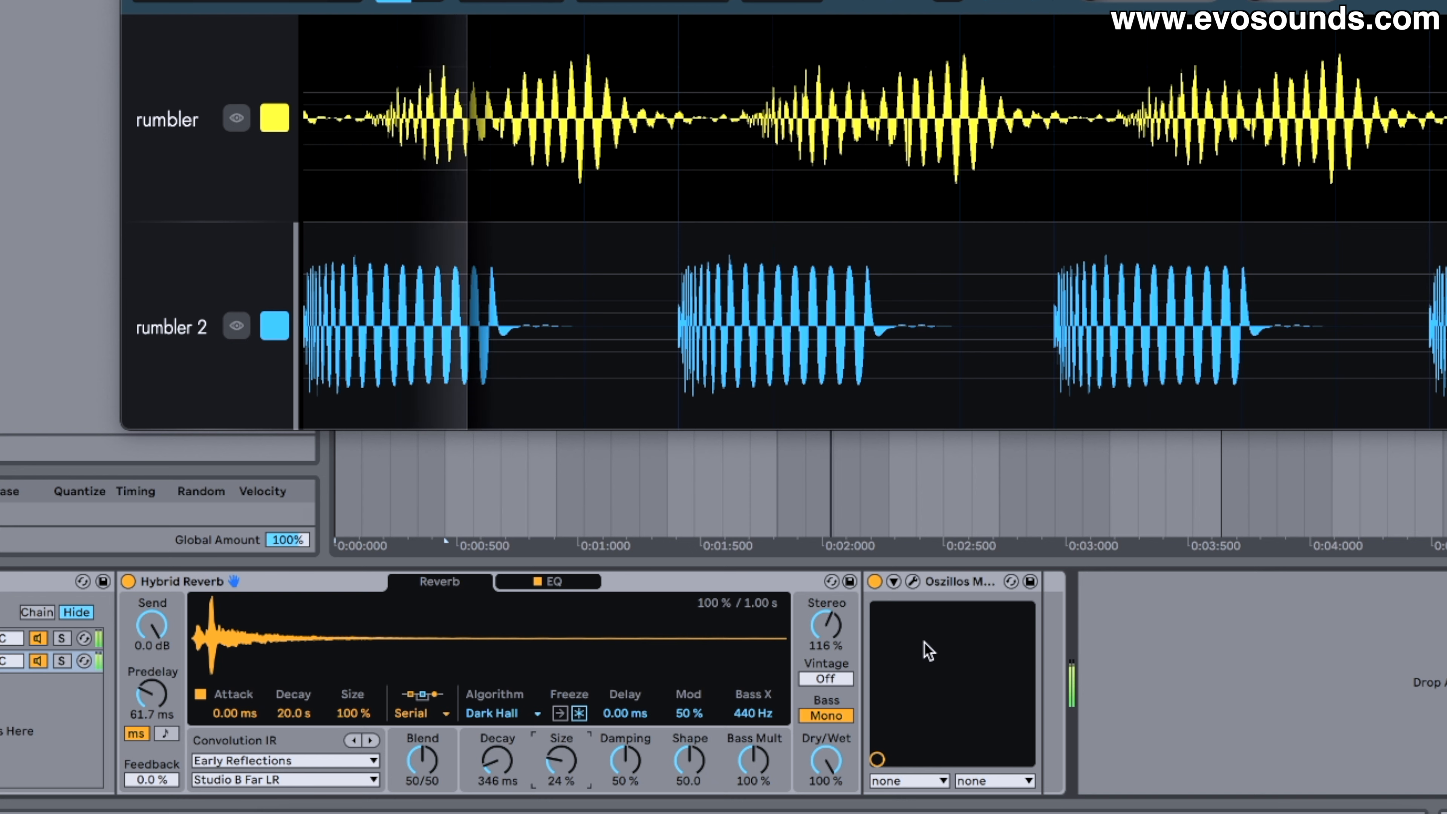
Lower the reverb EQ's band 4 high cut to 307 Hz.
left_click(564, 582)
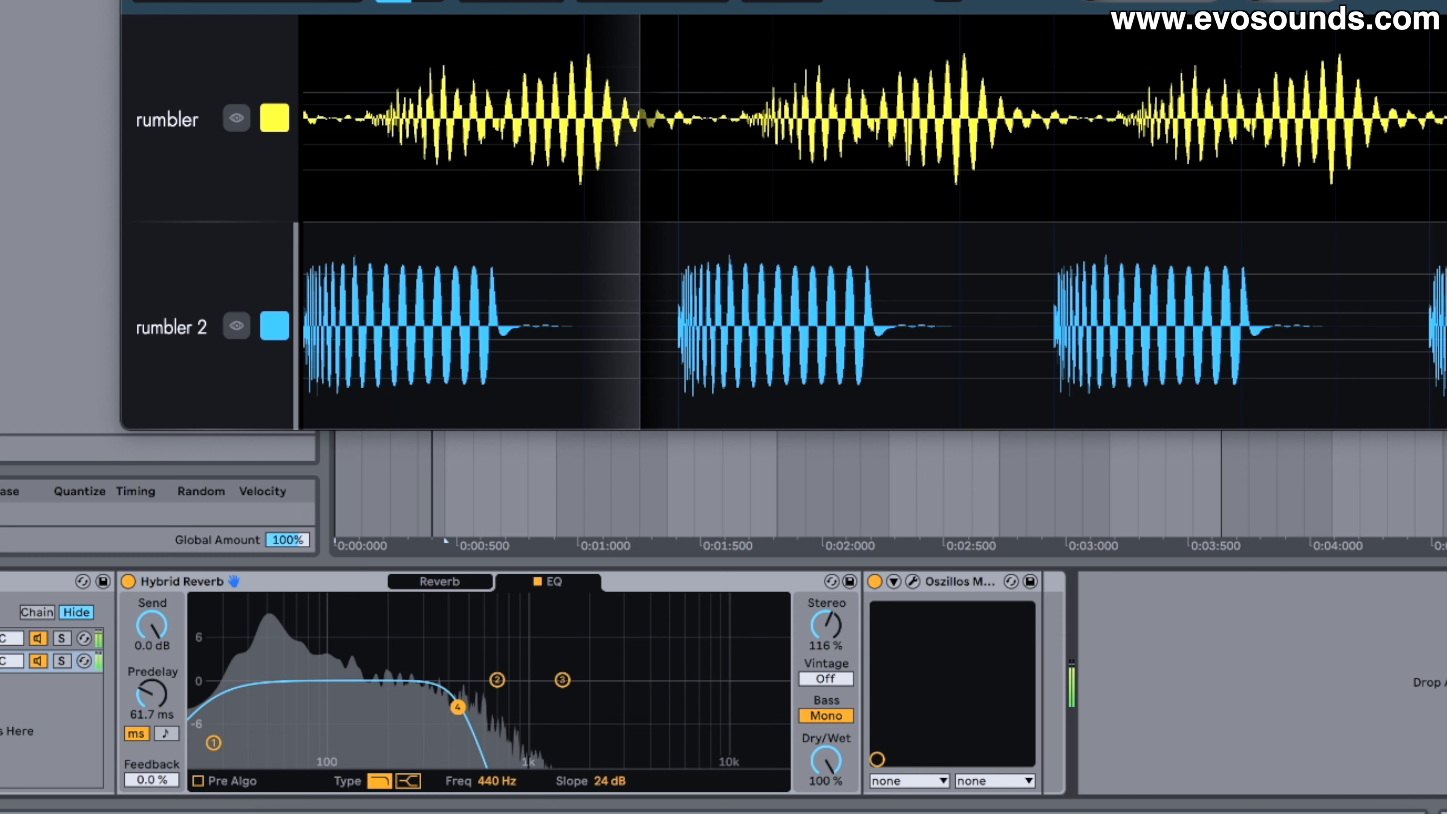
left_click_drag(457, 706, 428, 707)
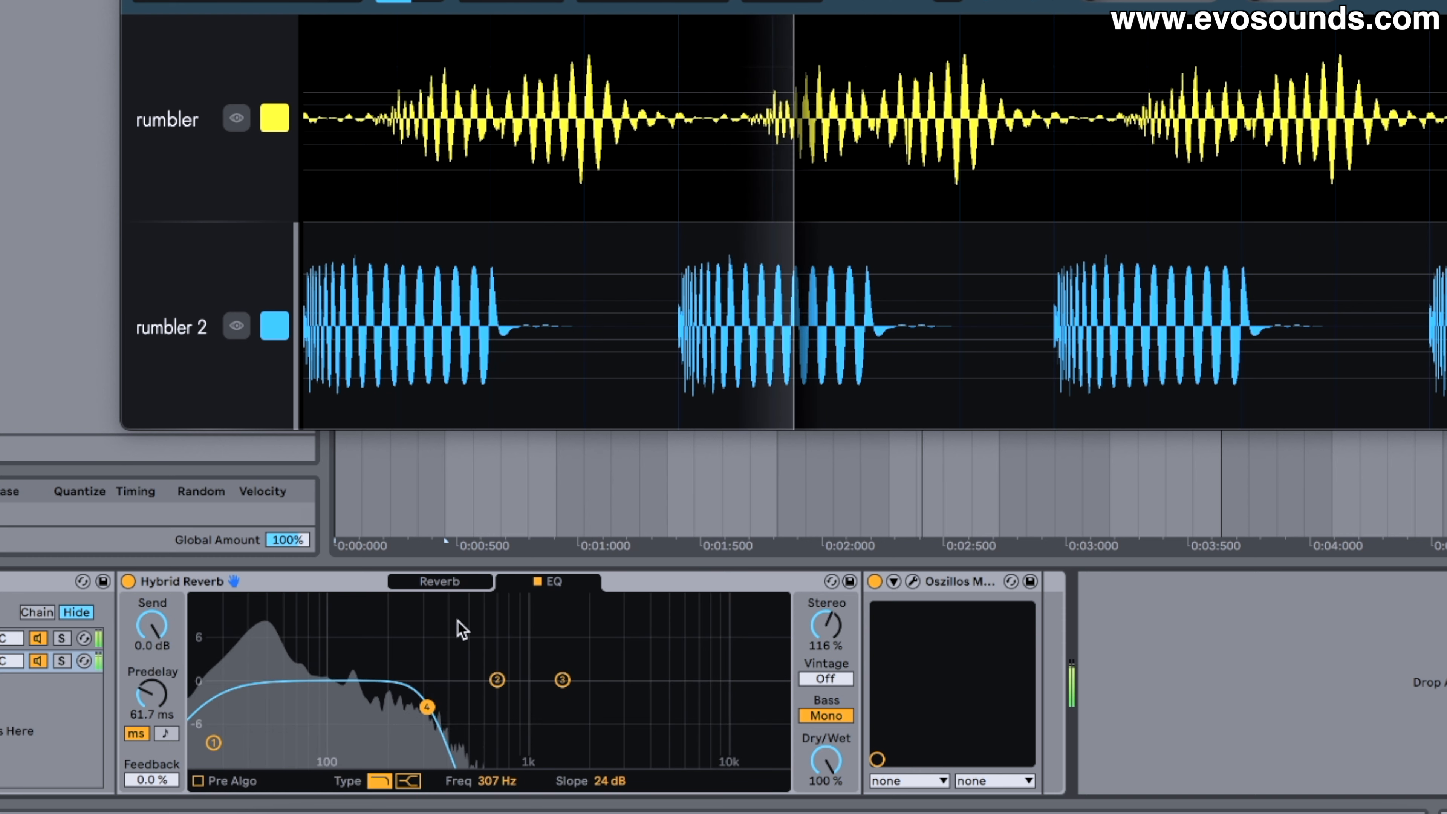
left_click(457, 581)
left_click(534, 582)
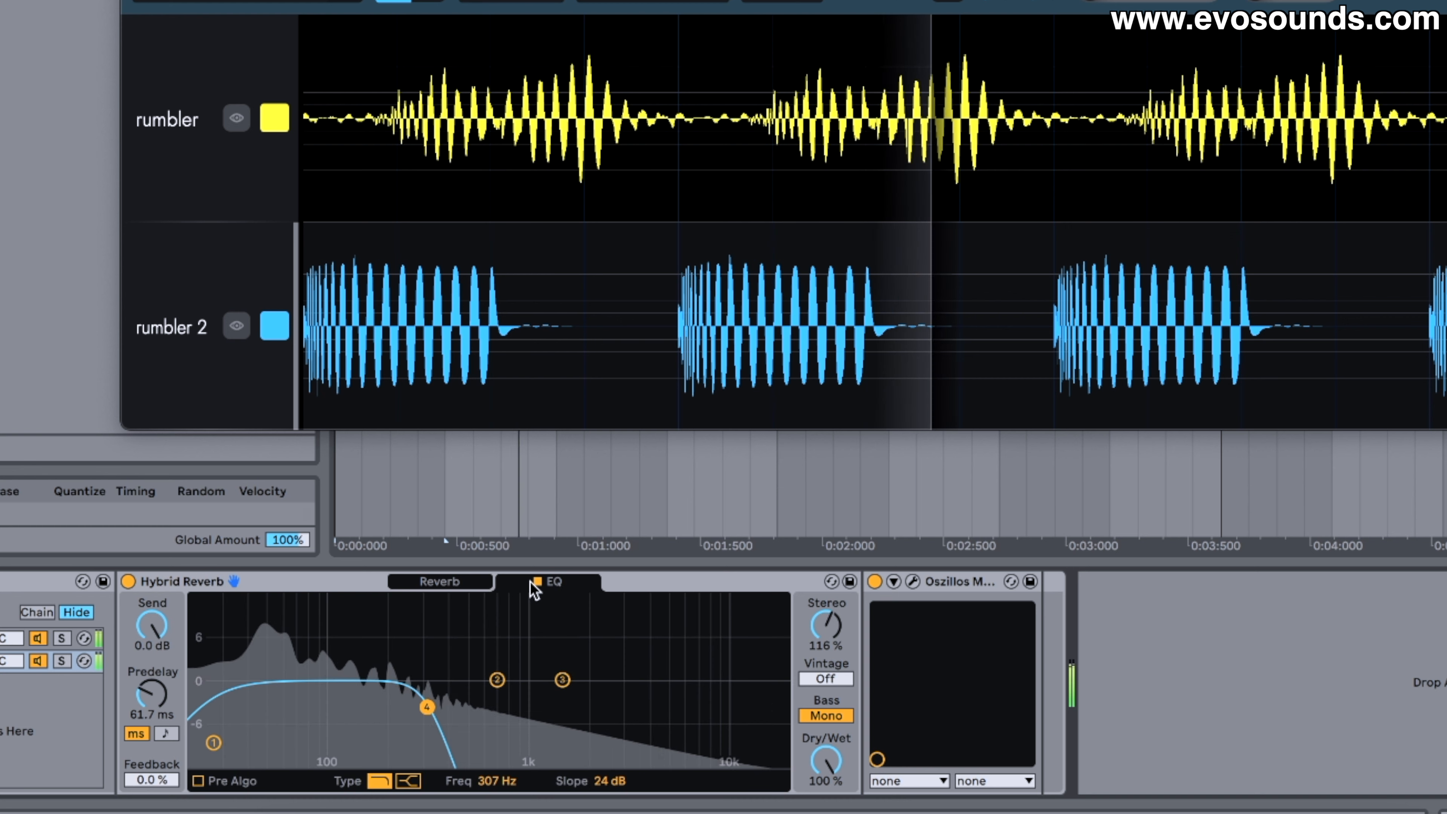
Try the Pre Algo option on and off, and change EQ band 1 to a shelf at 27.9 Hz with 0.0 dB gain.
left_click(198, 781)
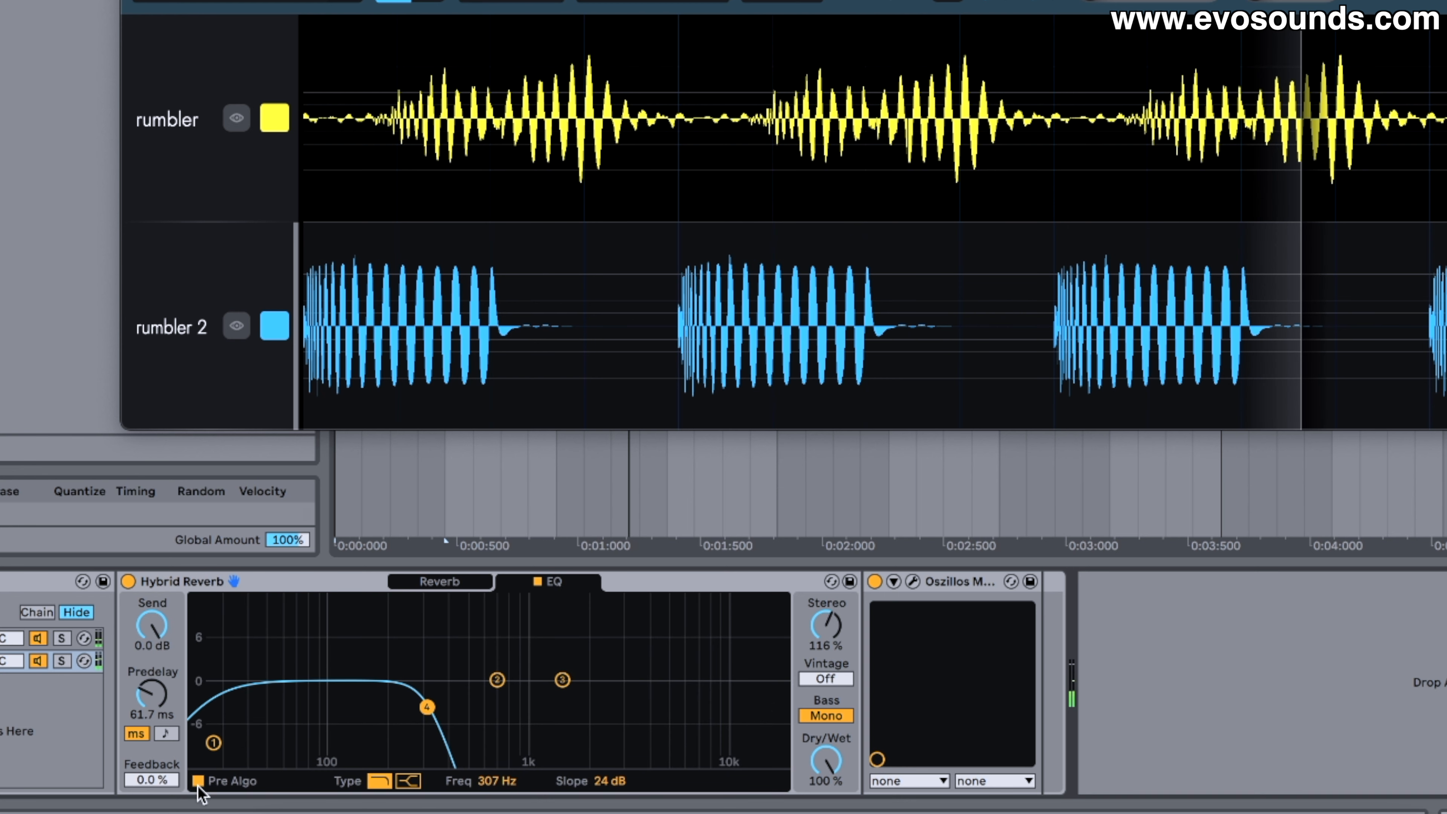
left_click(198, 781)
left_click(213, 742)
left_click(408, 781)
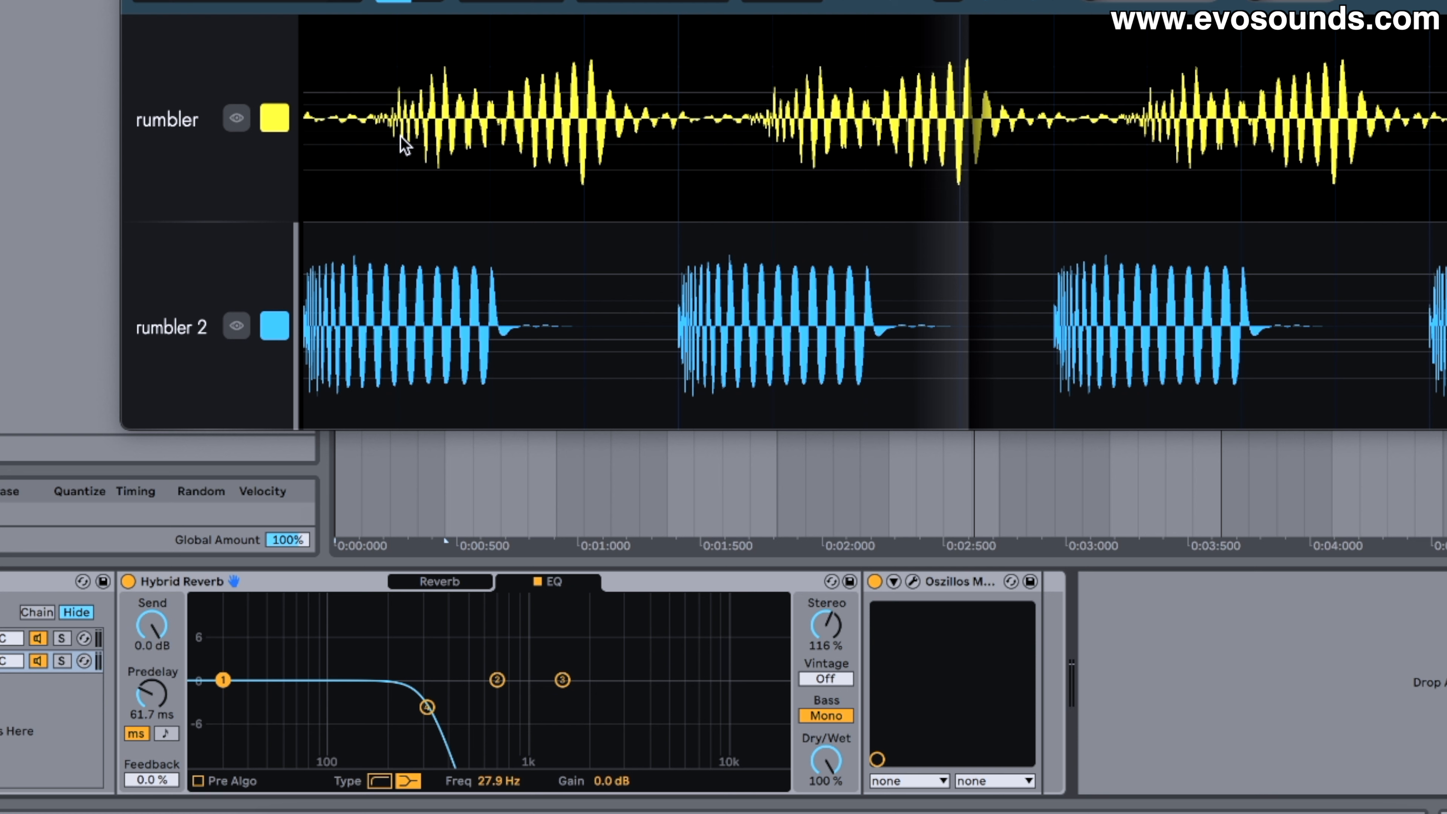
Set the convolution reverb's size to 84% and decay to 9.40 s.
left_click(449, 582)
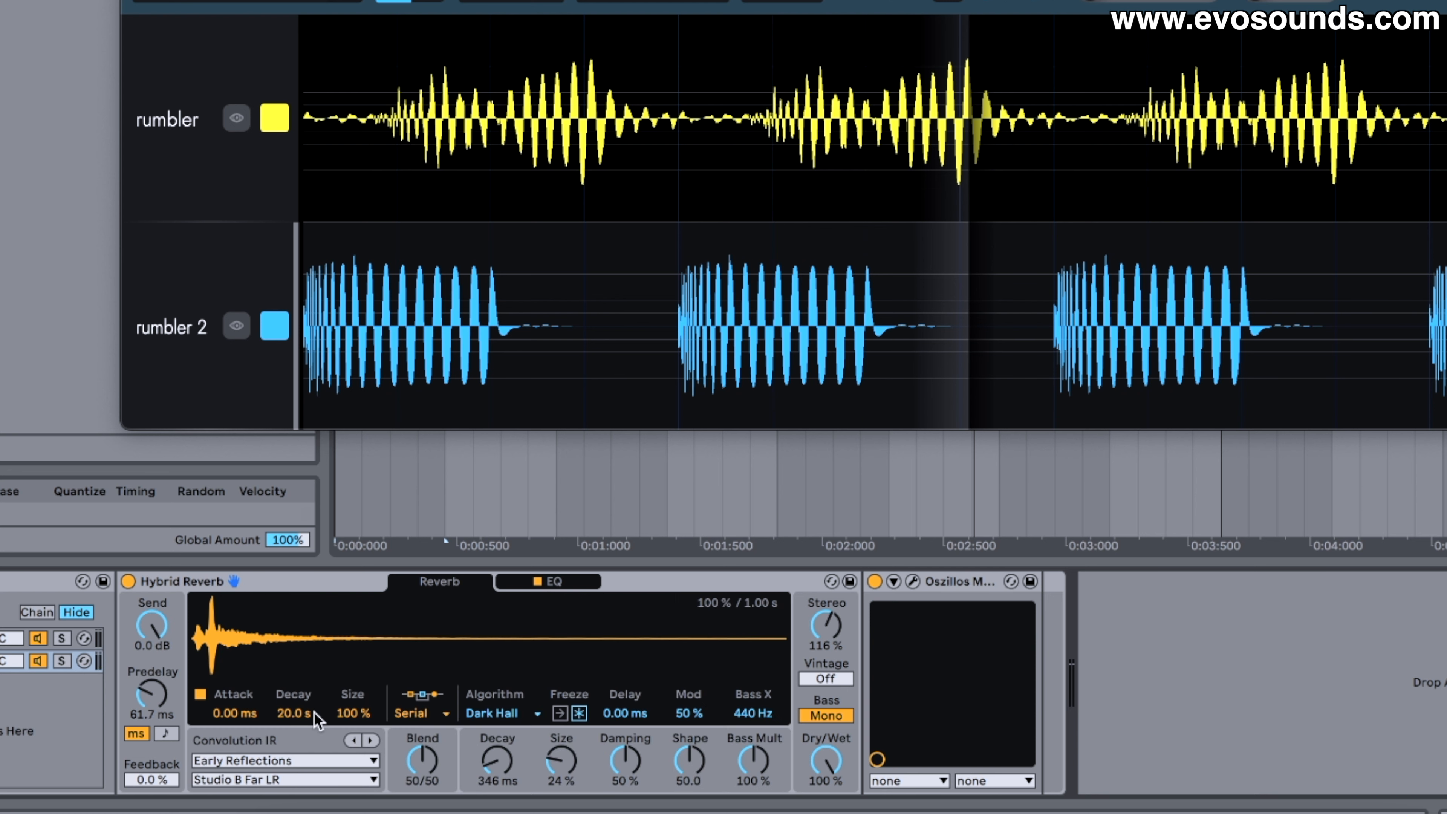
left_click_drag(353, 712, 346, 721)
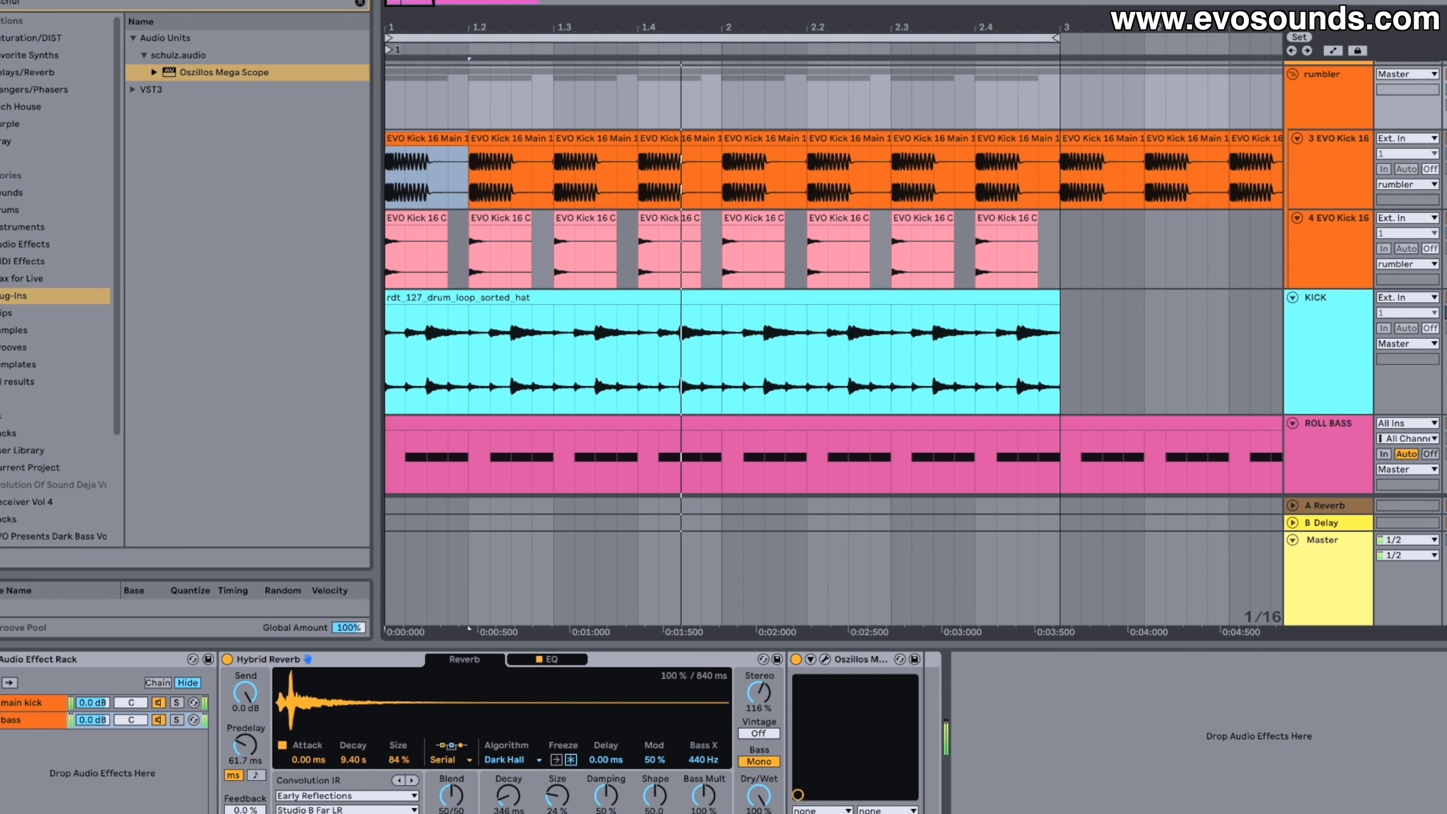
Add LFOTool after the Oszillos Mega Scope in the rumbler track's bass chain.
left_click(1314, 194)
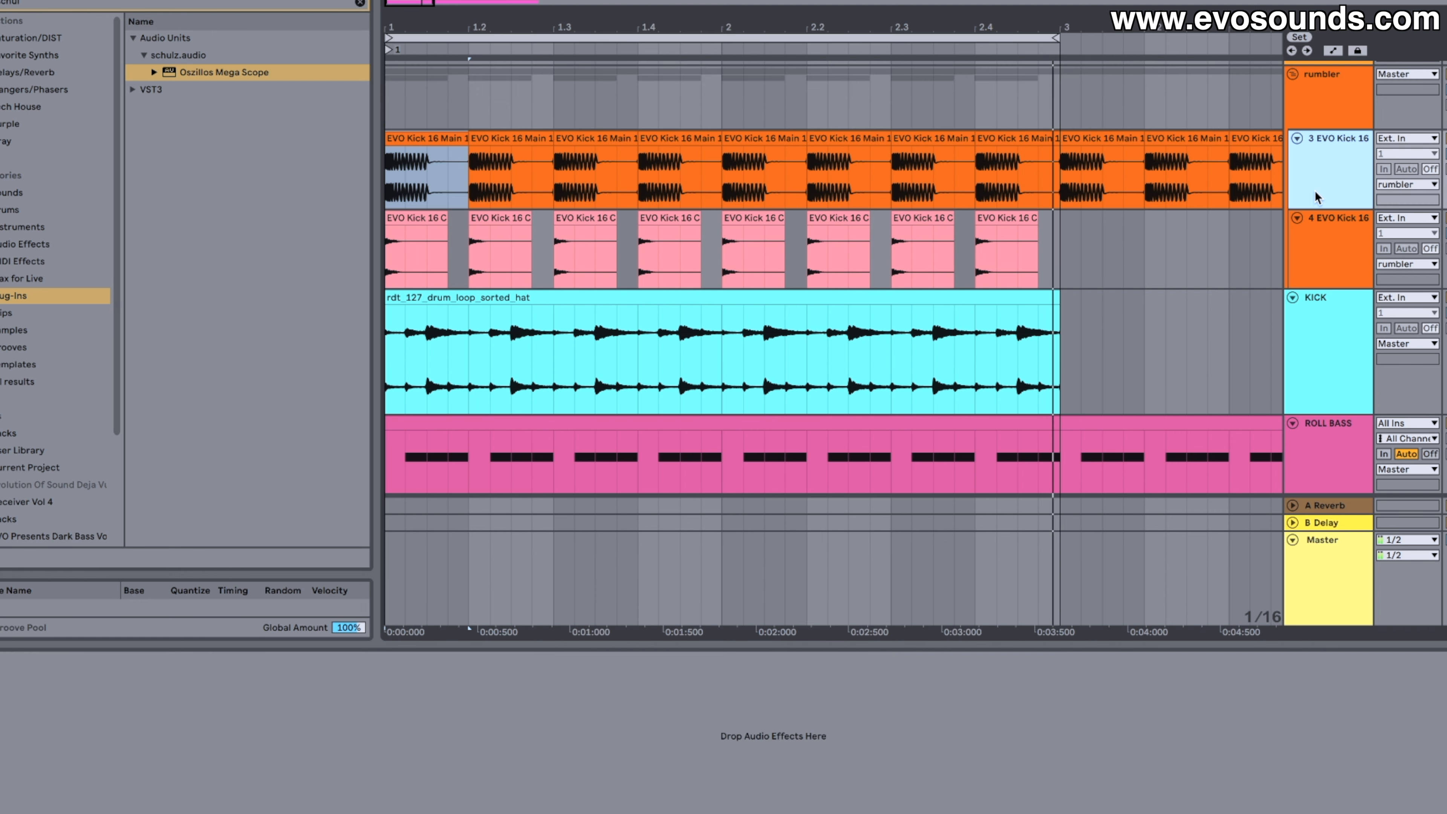
left_click(1322, 116)
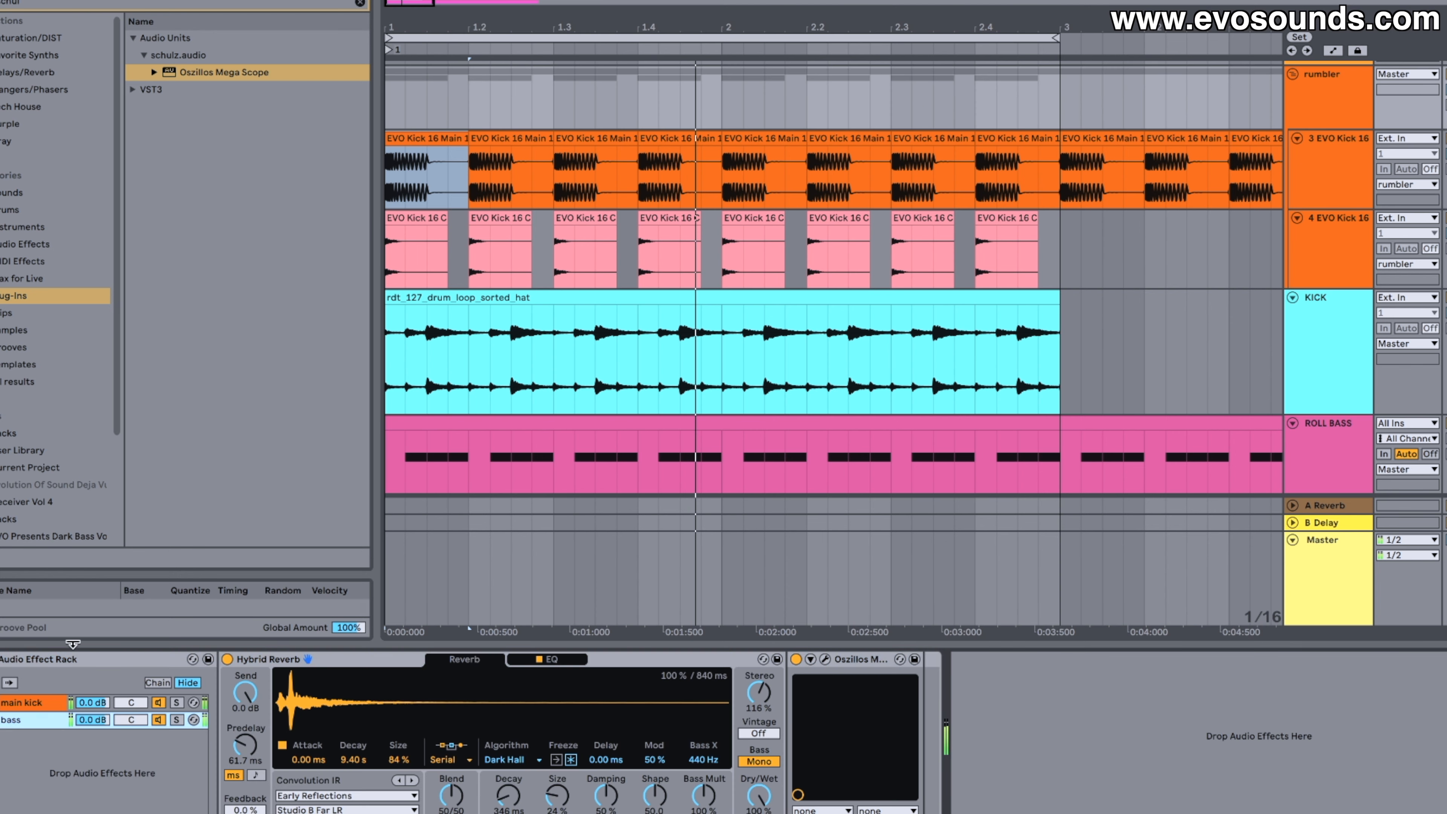
key("super+f")
key("BackSpace")
type("k")
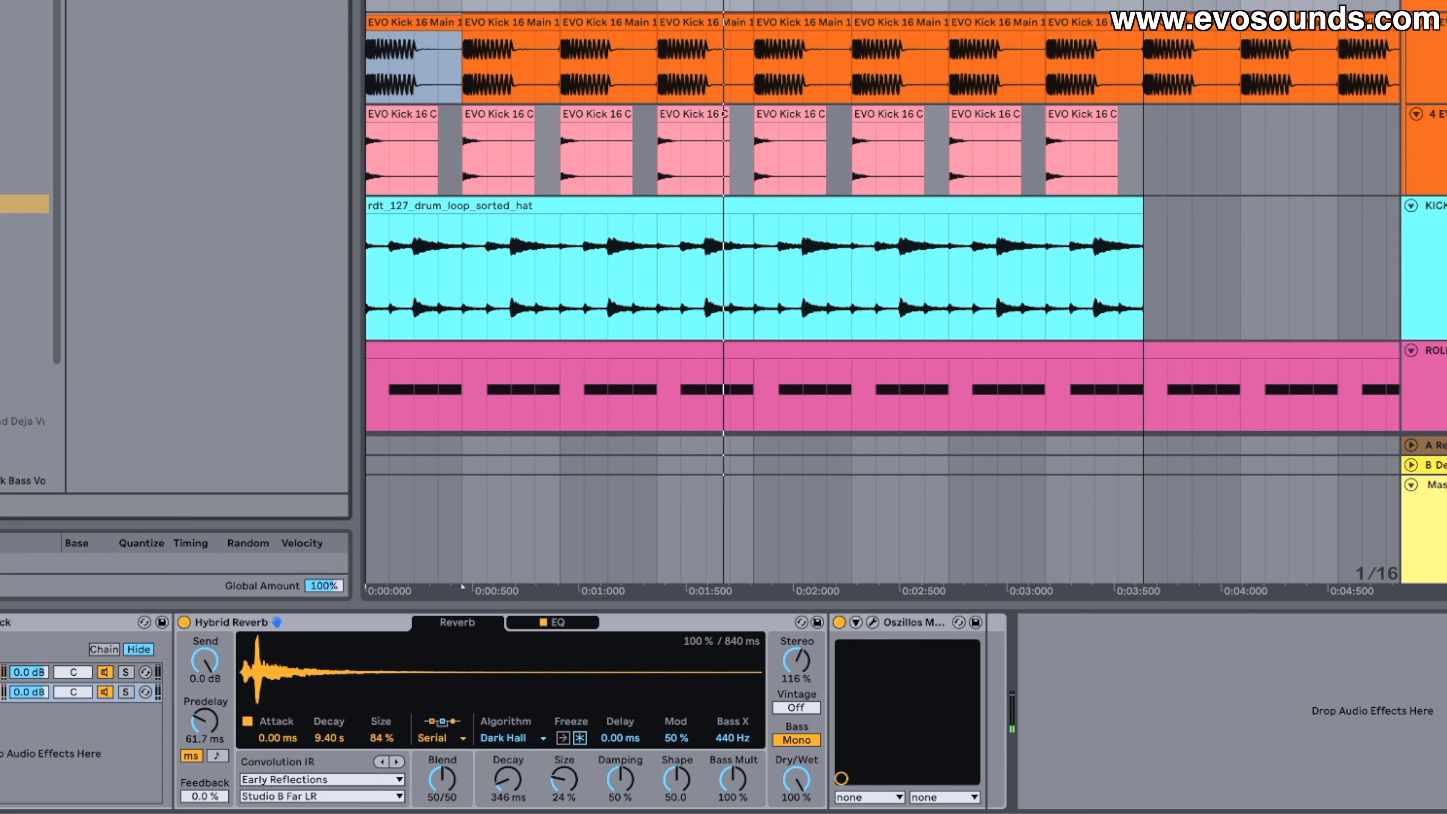
left_click_drag(24, 204, 973, 743)
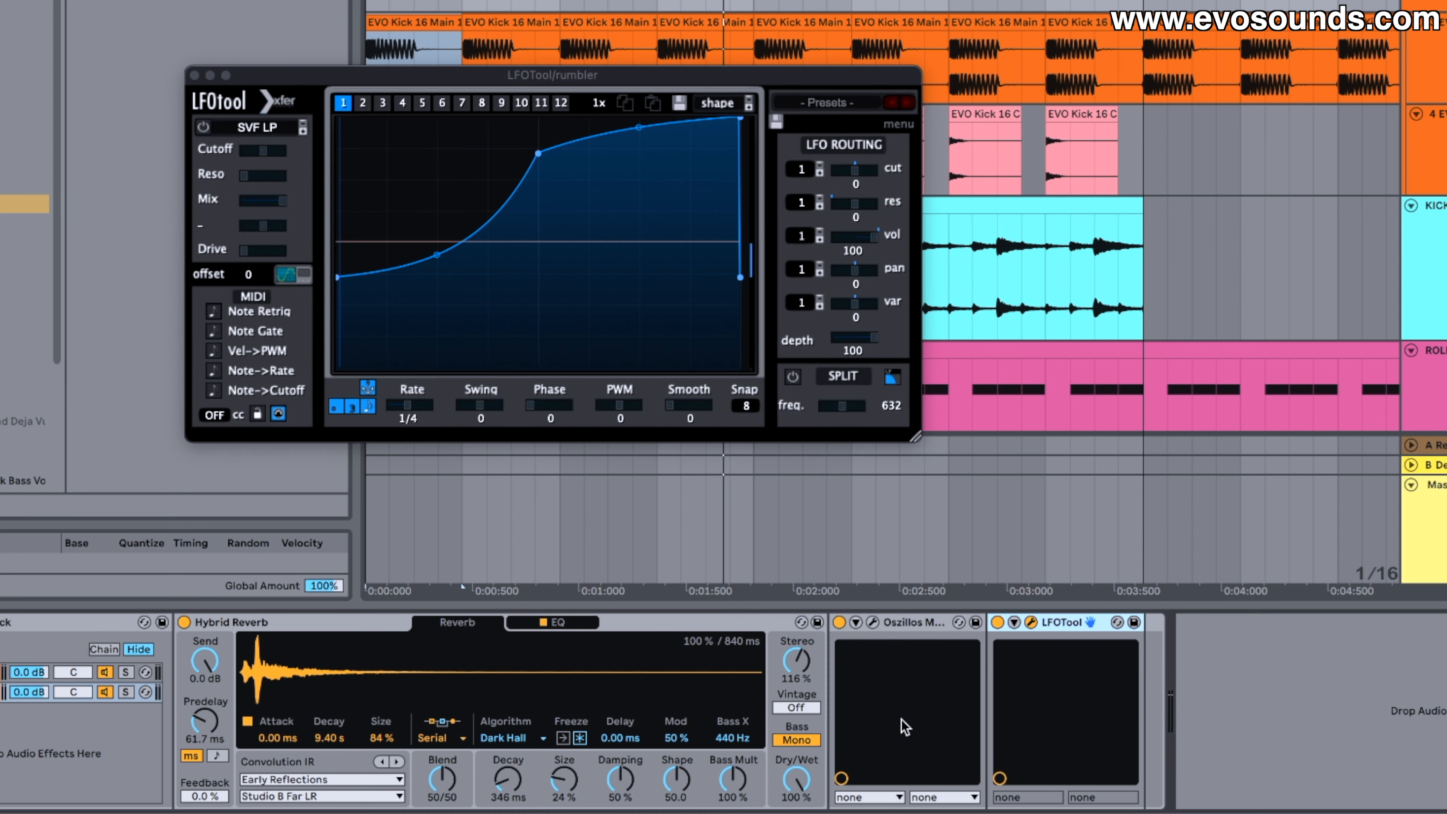
Shape the bass chain's LFOTool curve to start at zero and reach full level at the middle point, and close the plugin.
left_click_drag(337, 277, 332, 370)
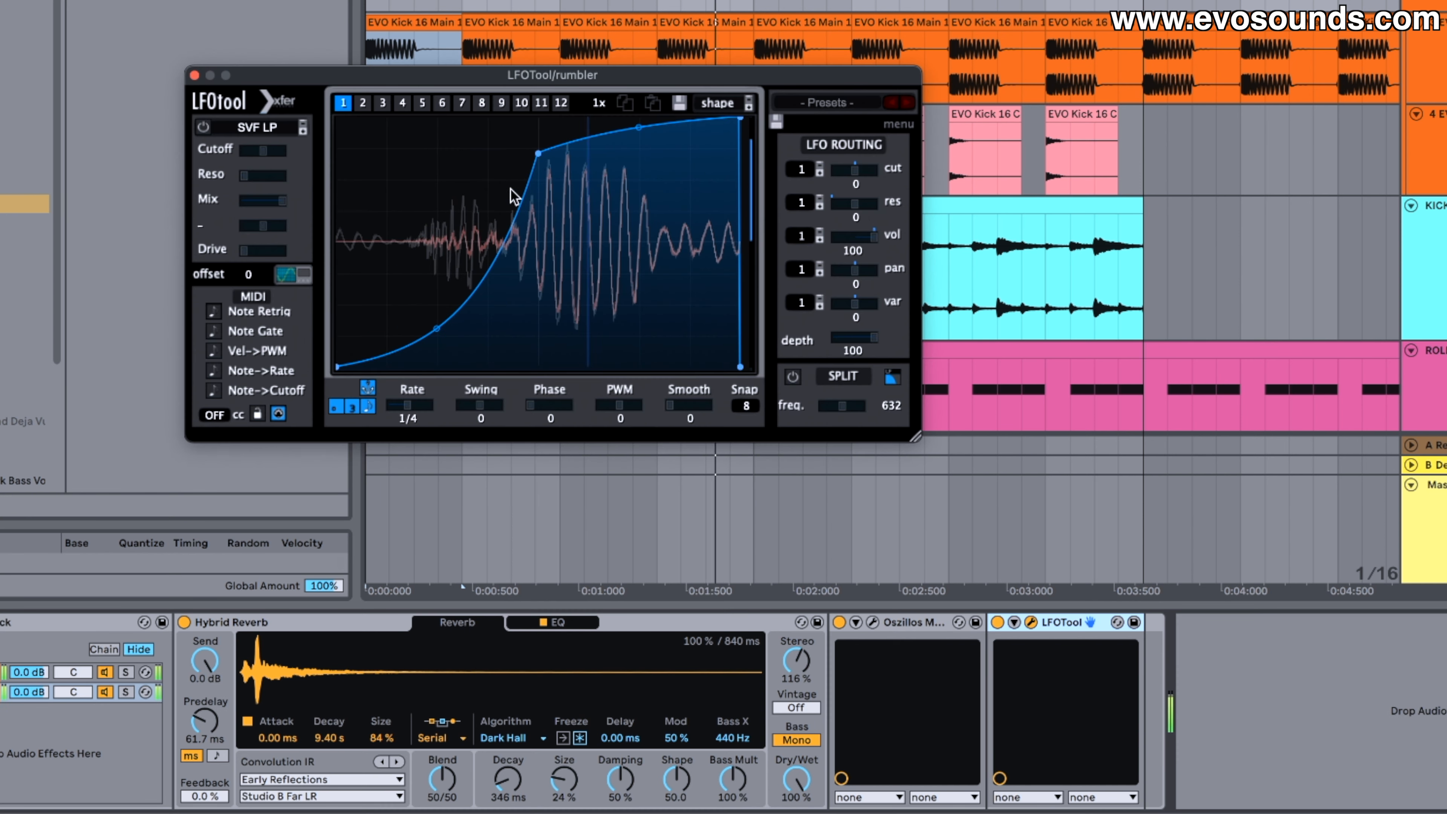
left_click_drag(538, 152, 532, 114)
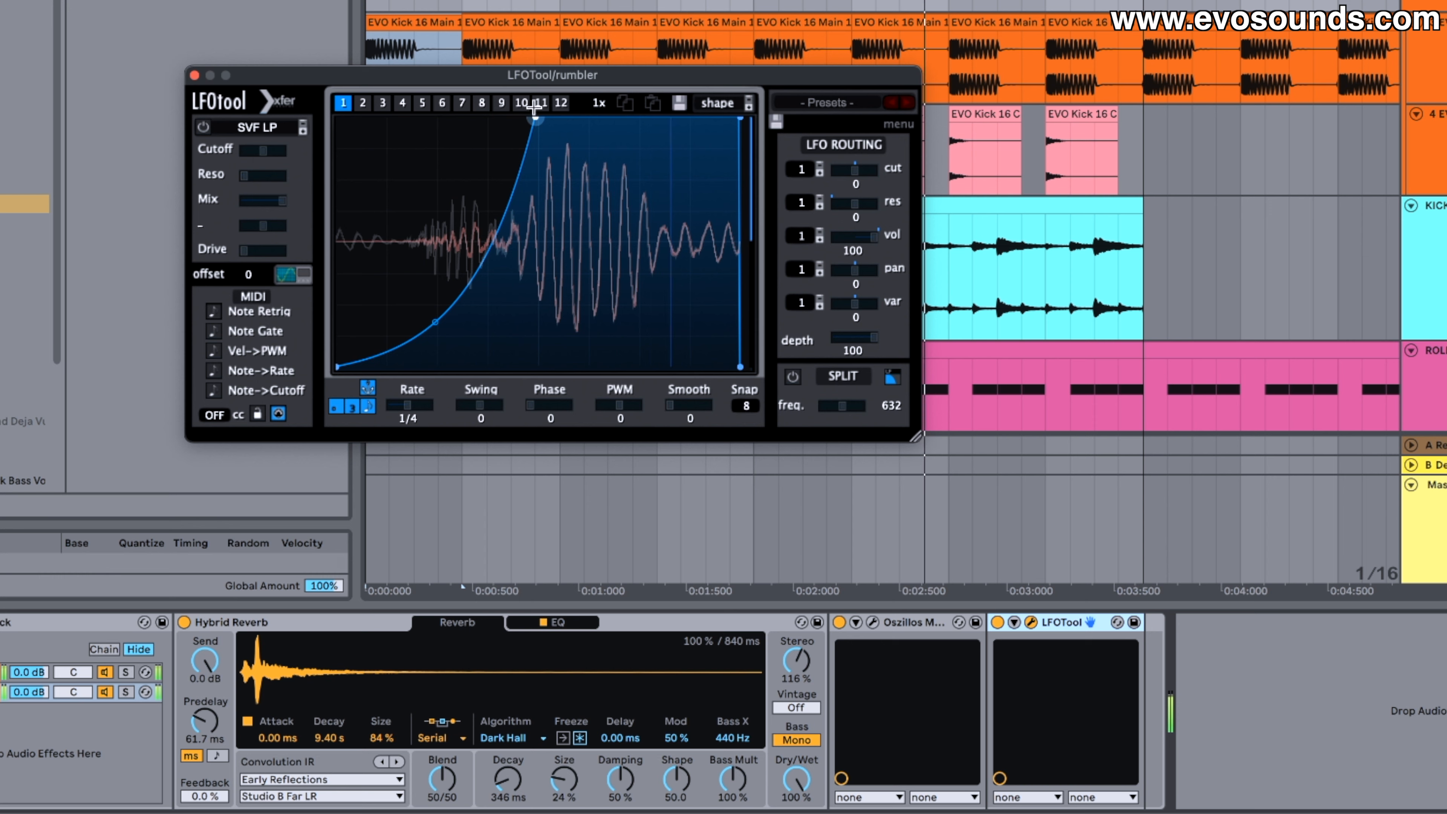
left_click(194, 75)
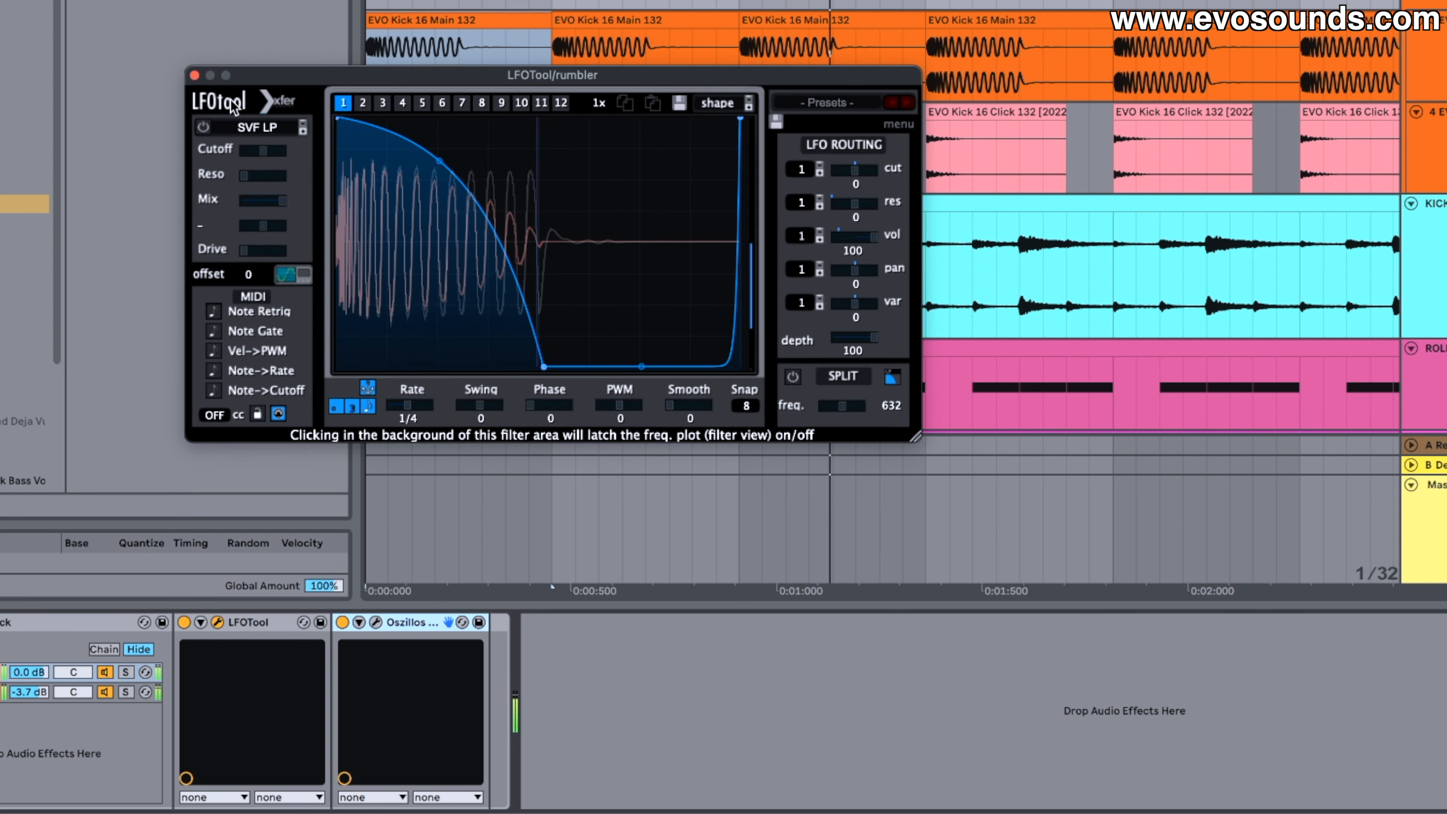
Bow the falling curve upward slightly in the main kick chain's LFOTool, close the plugin and switch to the mixer view.
left_click_drag(440, 161, 439, 146)
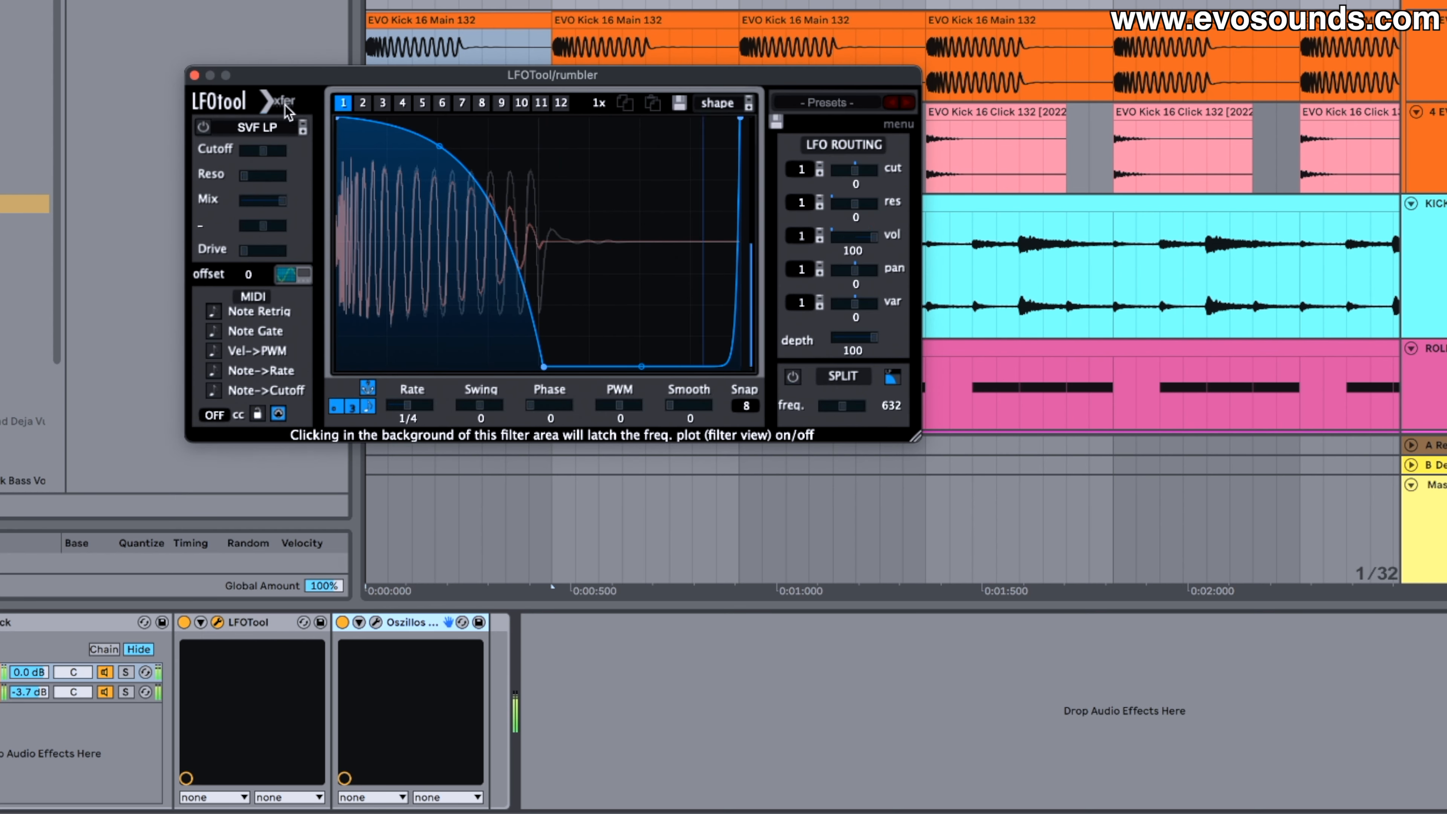
left_click(194, 74)
key("Tab")
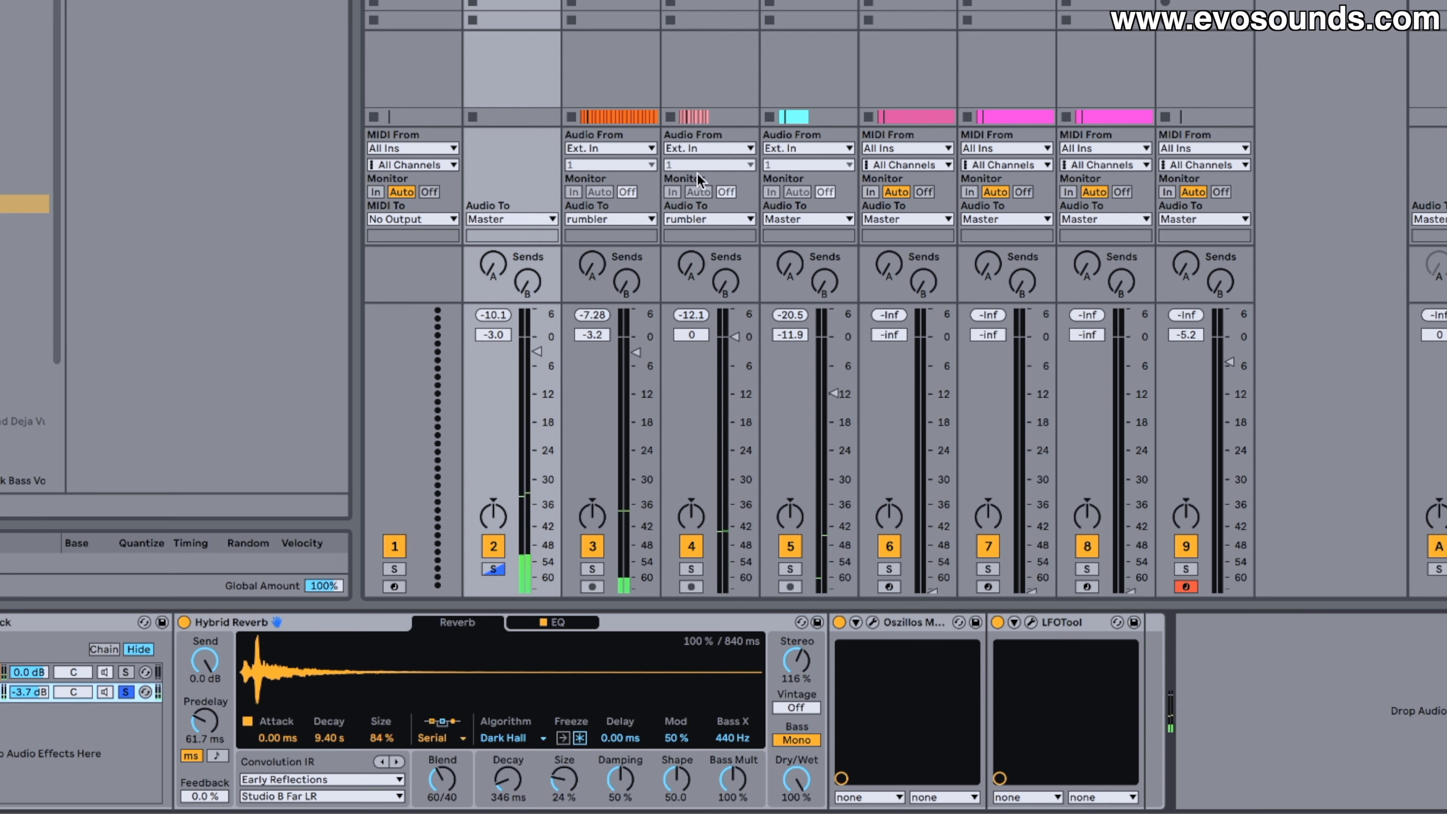
Set the Hybrid Reverb's stereo width to 100%.
left_click(785, 665)
type("00")
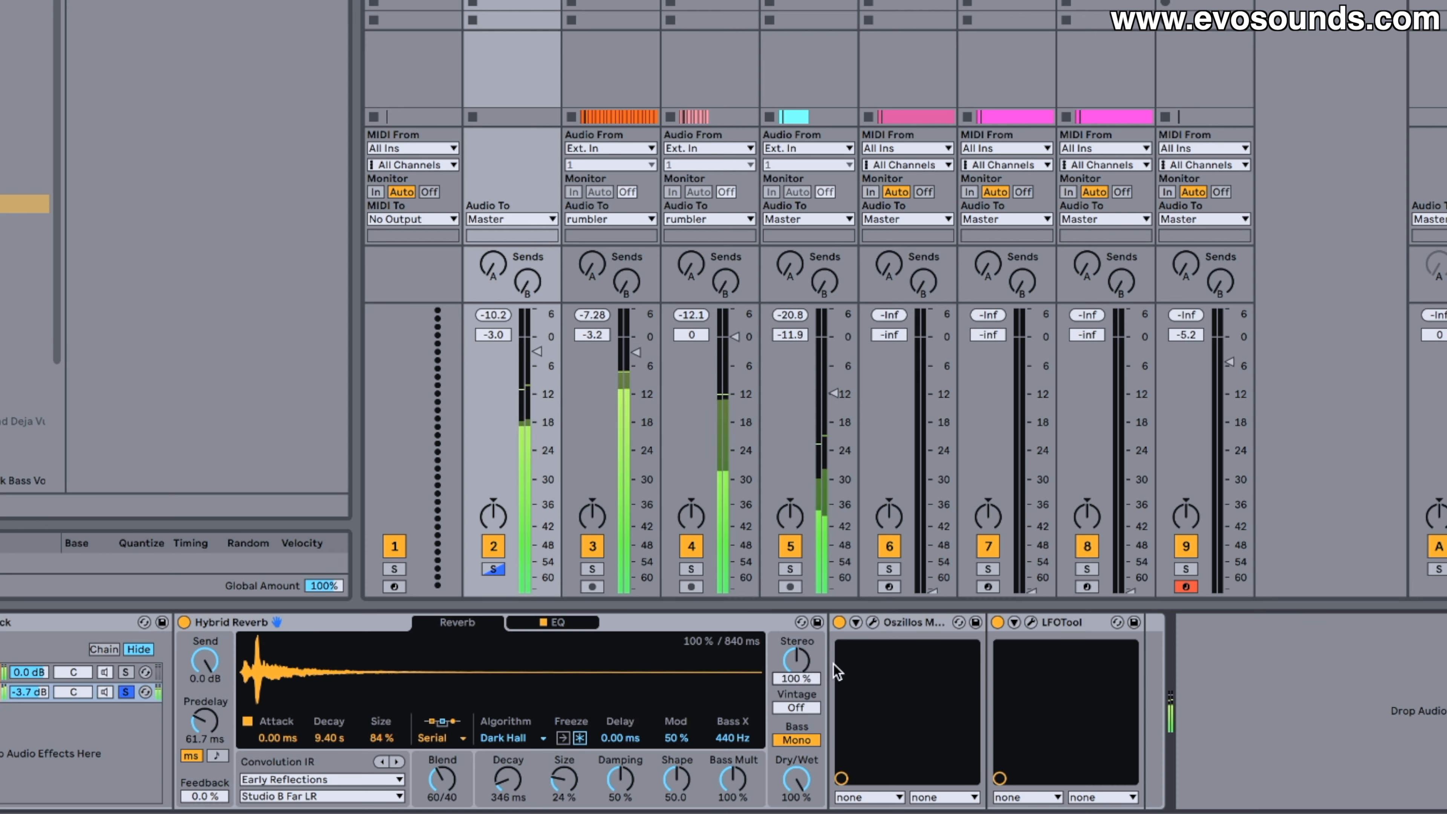
key("Return")
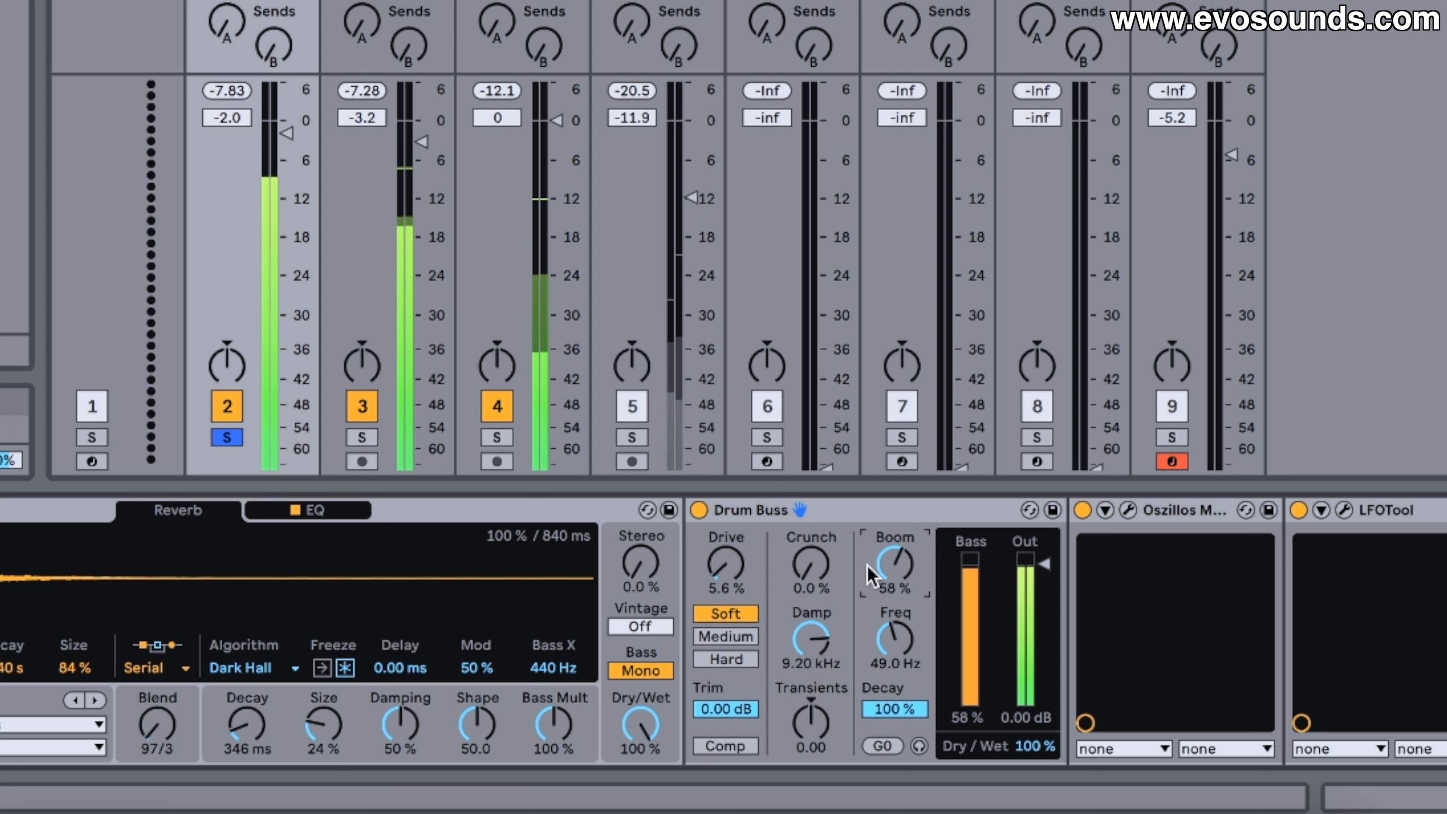
Lower the Drum Buss Boom to 49% and the bass chain's volume to -11.2 dB.
left_click_drag(893, 564, 893, 581)
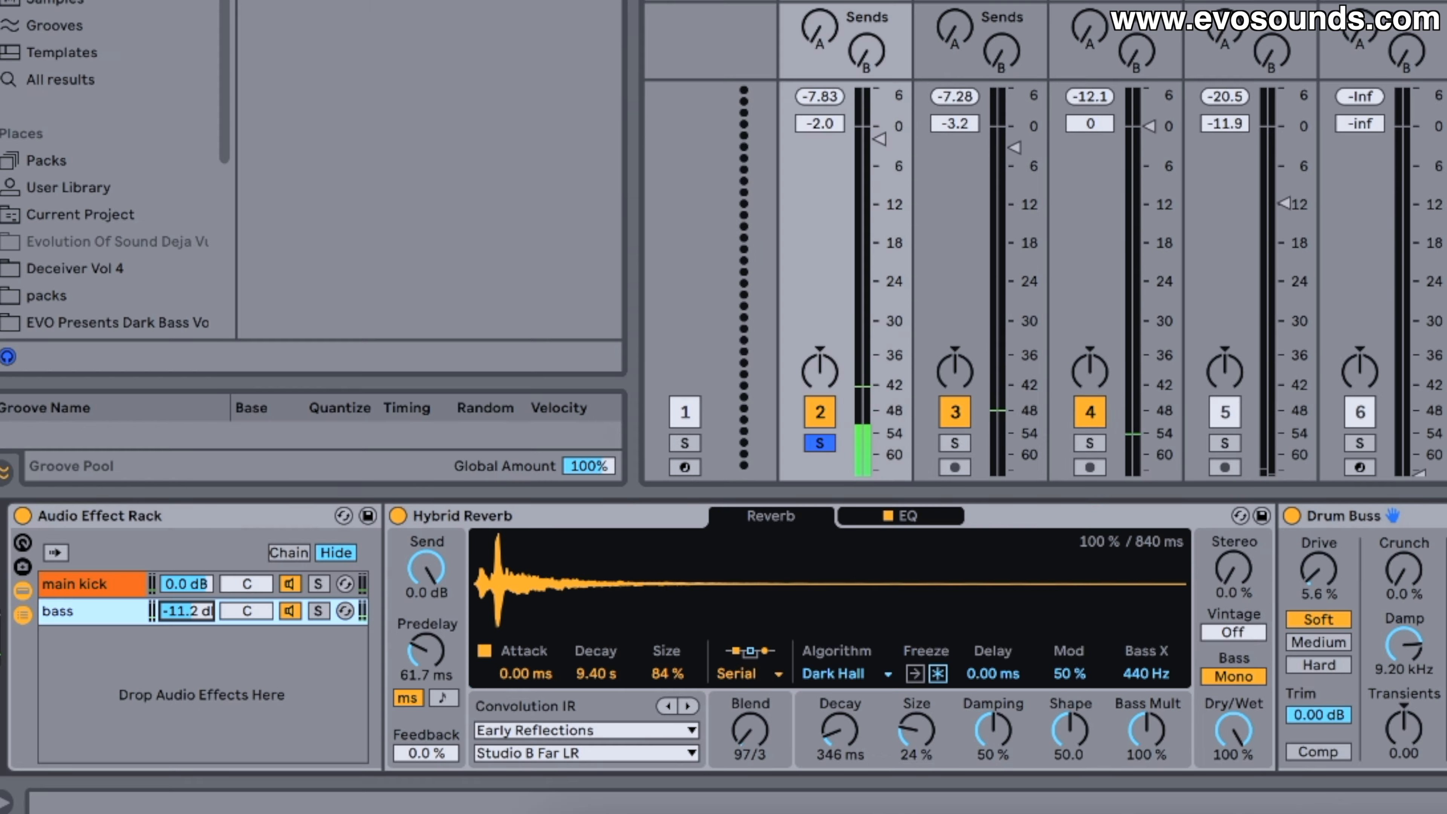
left_click_drag(181, 621, 181, 632)
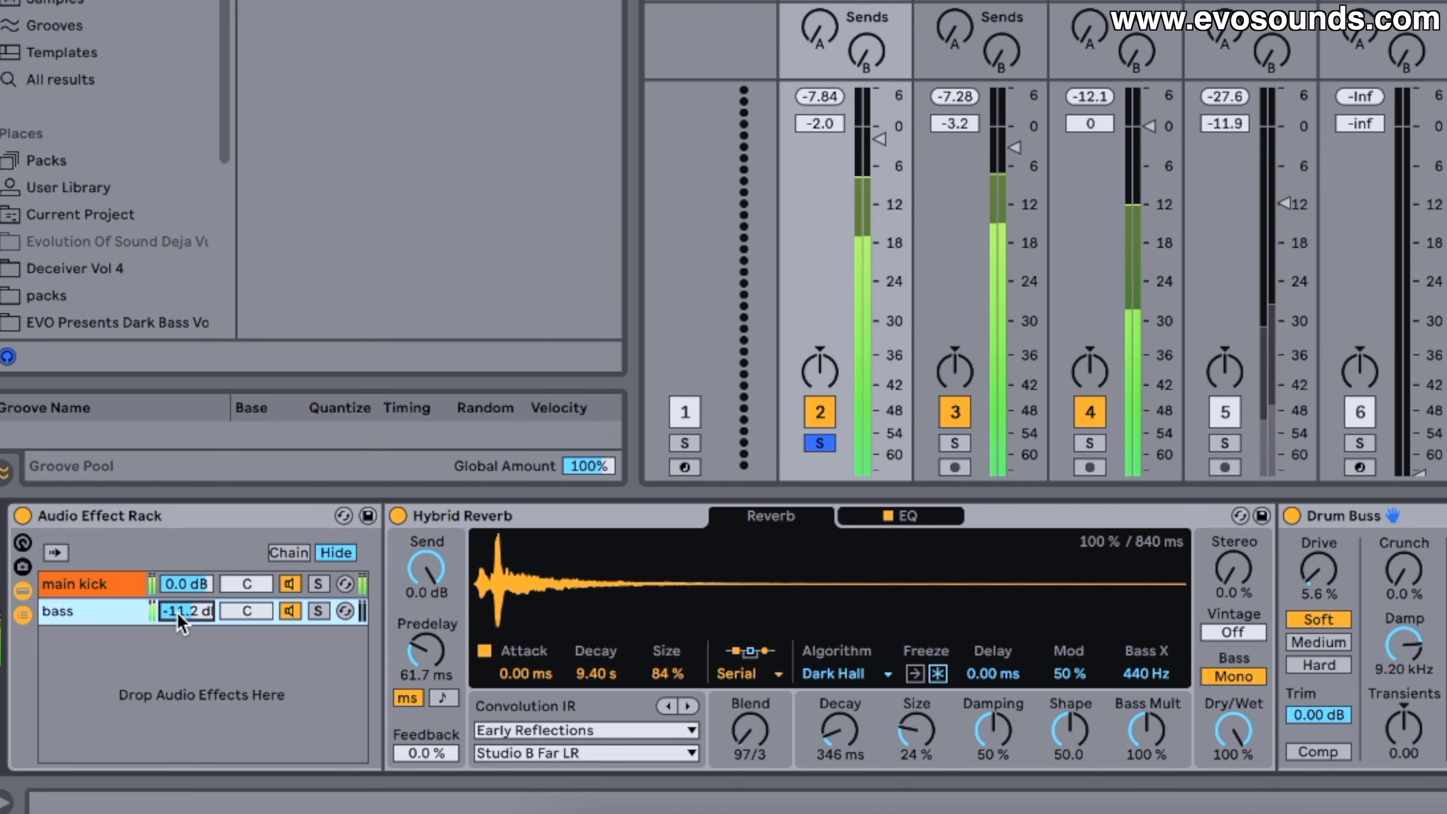
Unsolo the rumbler track, raise its volume to -1.3 dB, and lower the Serum track's volume slightly.
left_click(819, 443)
left_click_drag(879, 139, 878, 135)
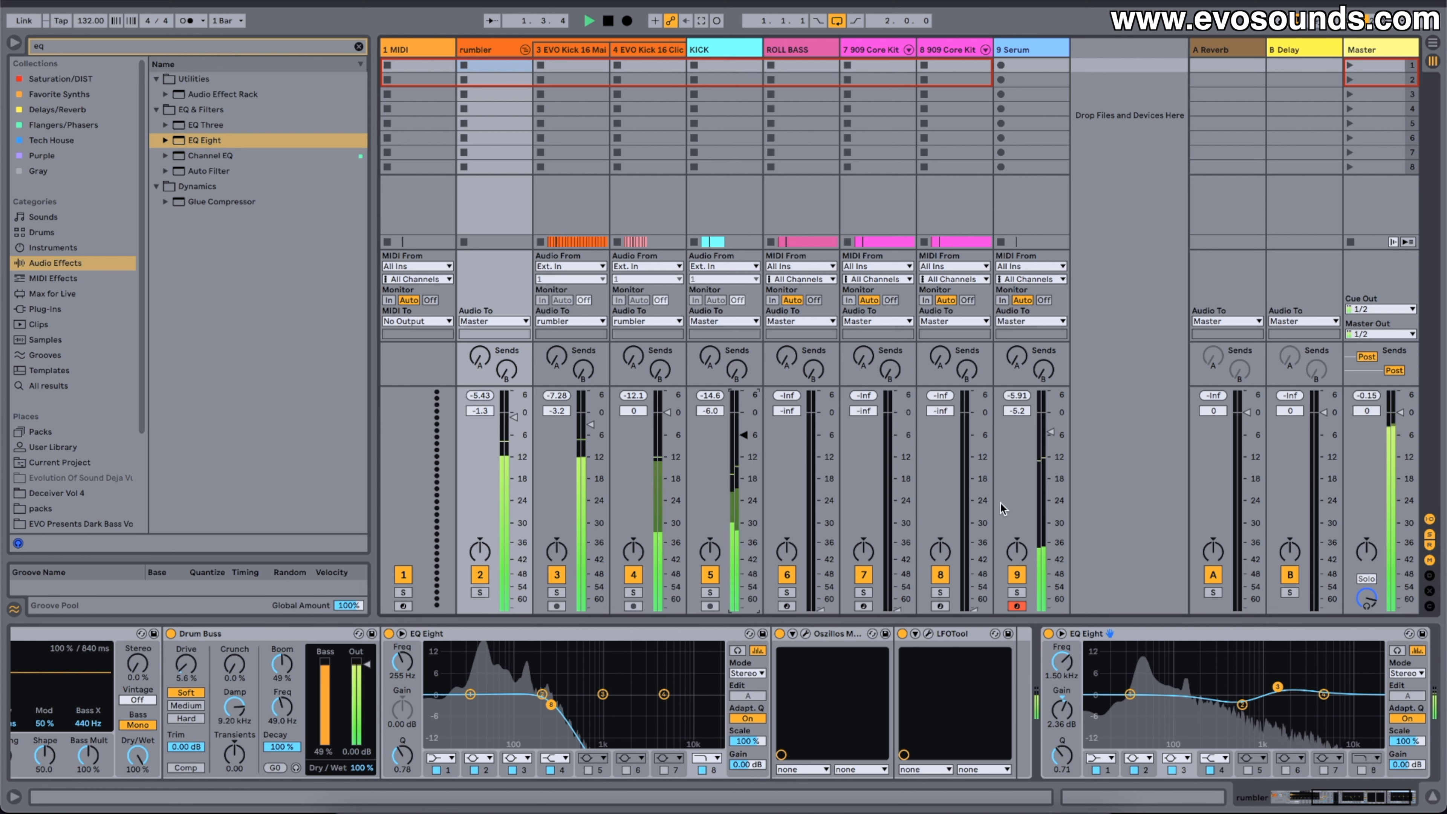
left_click_drag(1050, 431, 1050, 434)
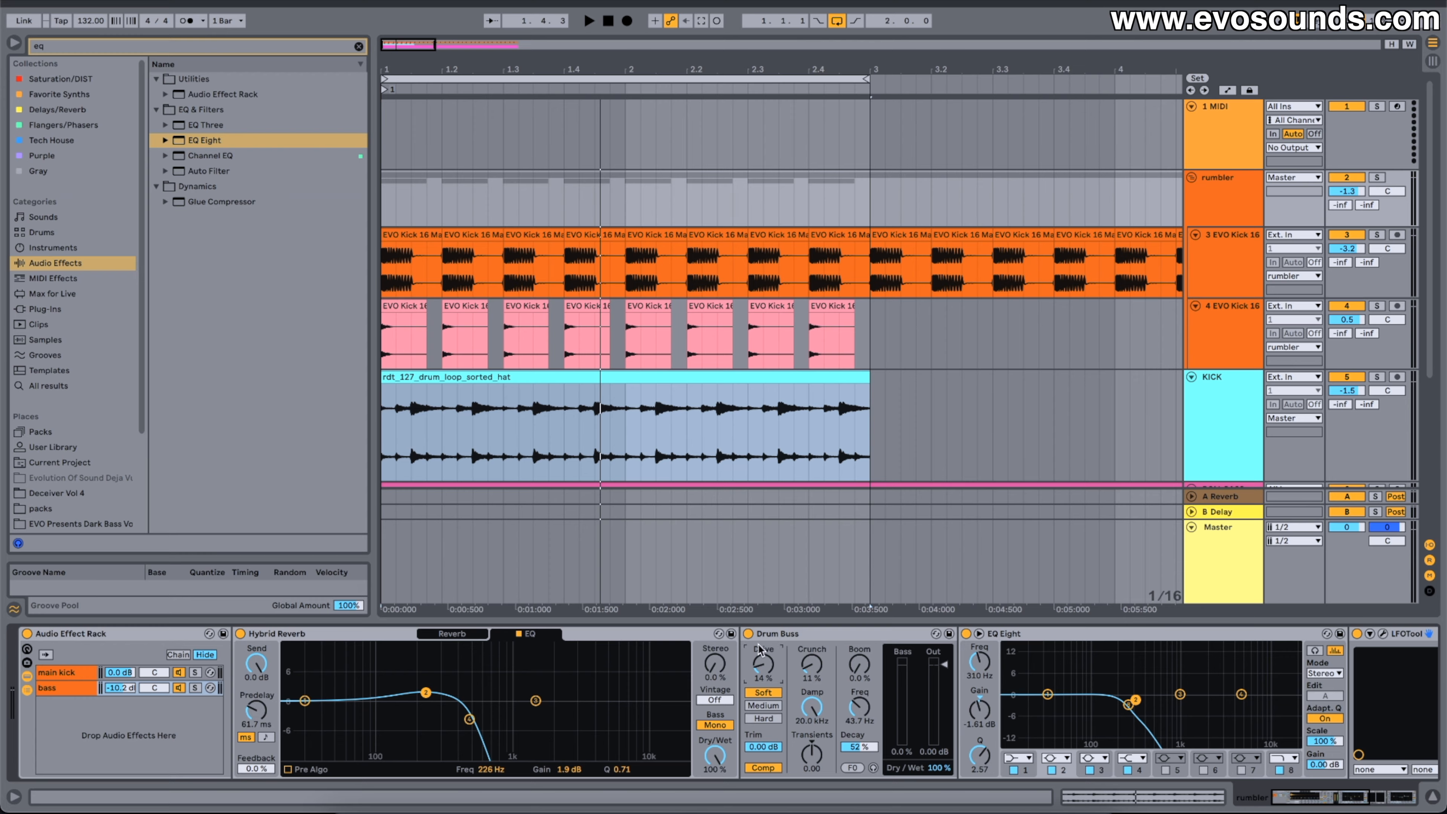
Raise the Drum Buss Drive to 40% and return to the Hybrid Reverb's main reverb settings.
left_click_drag(760, 649, 761, 633)
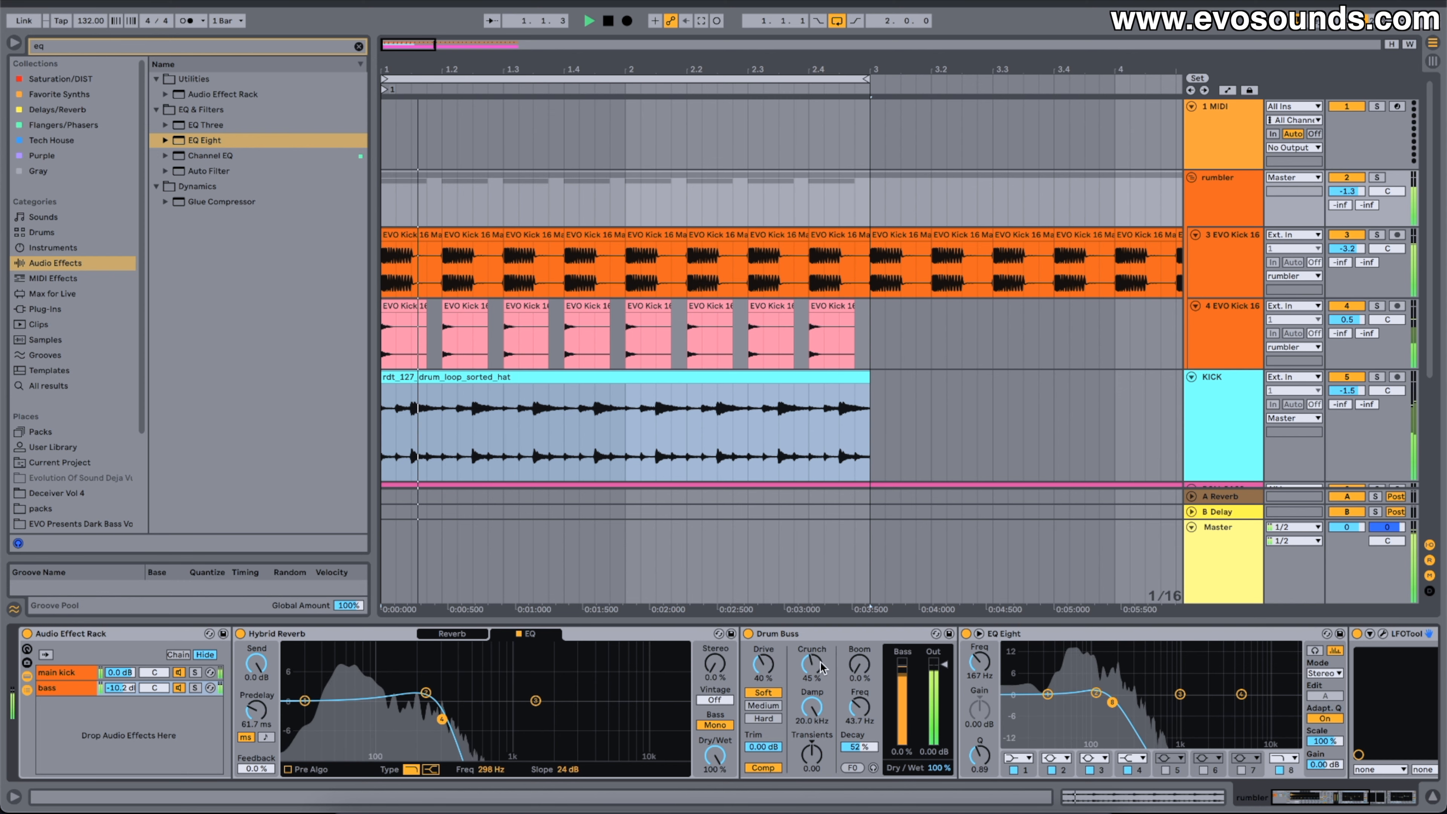
left_click(469, 631)
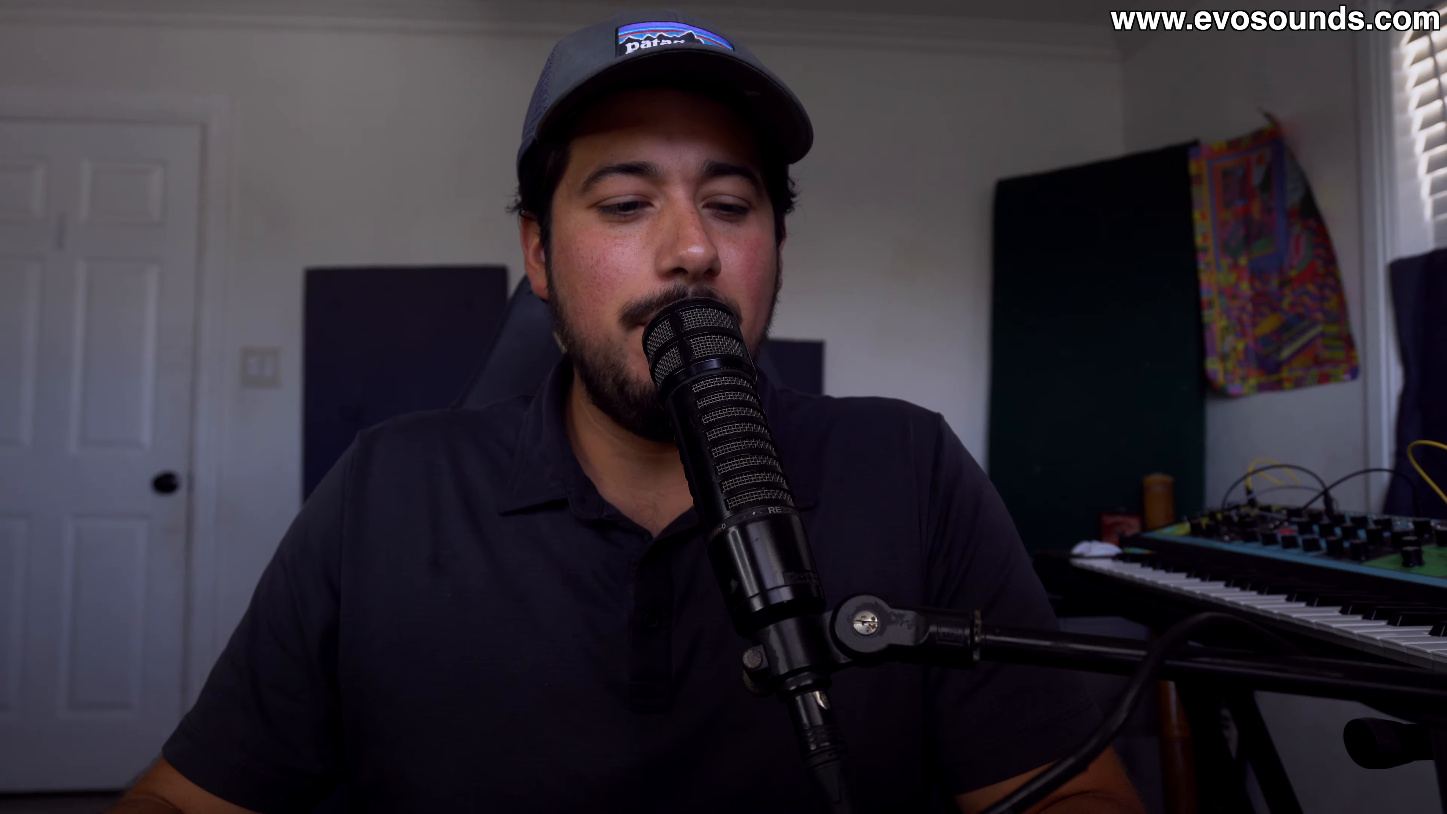